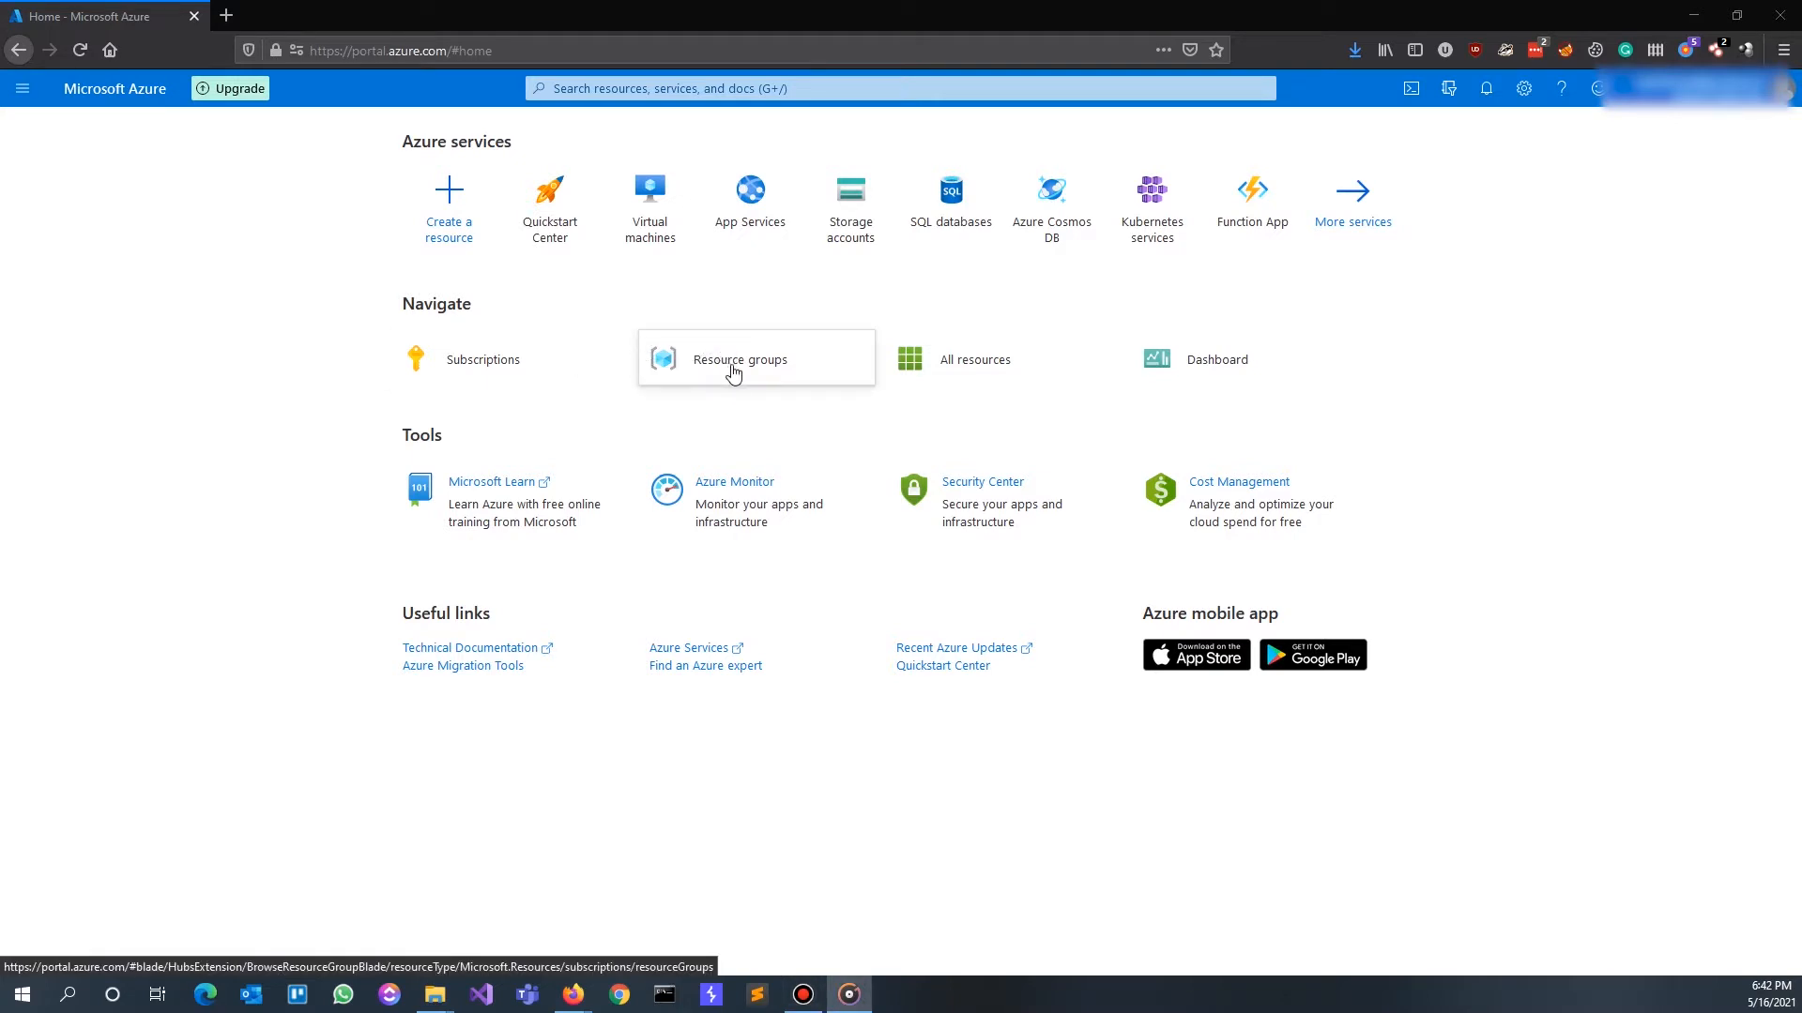
mouse_move(731, 368)
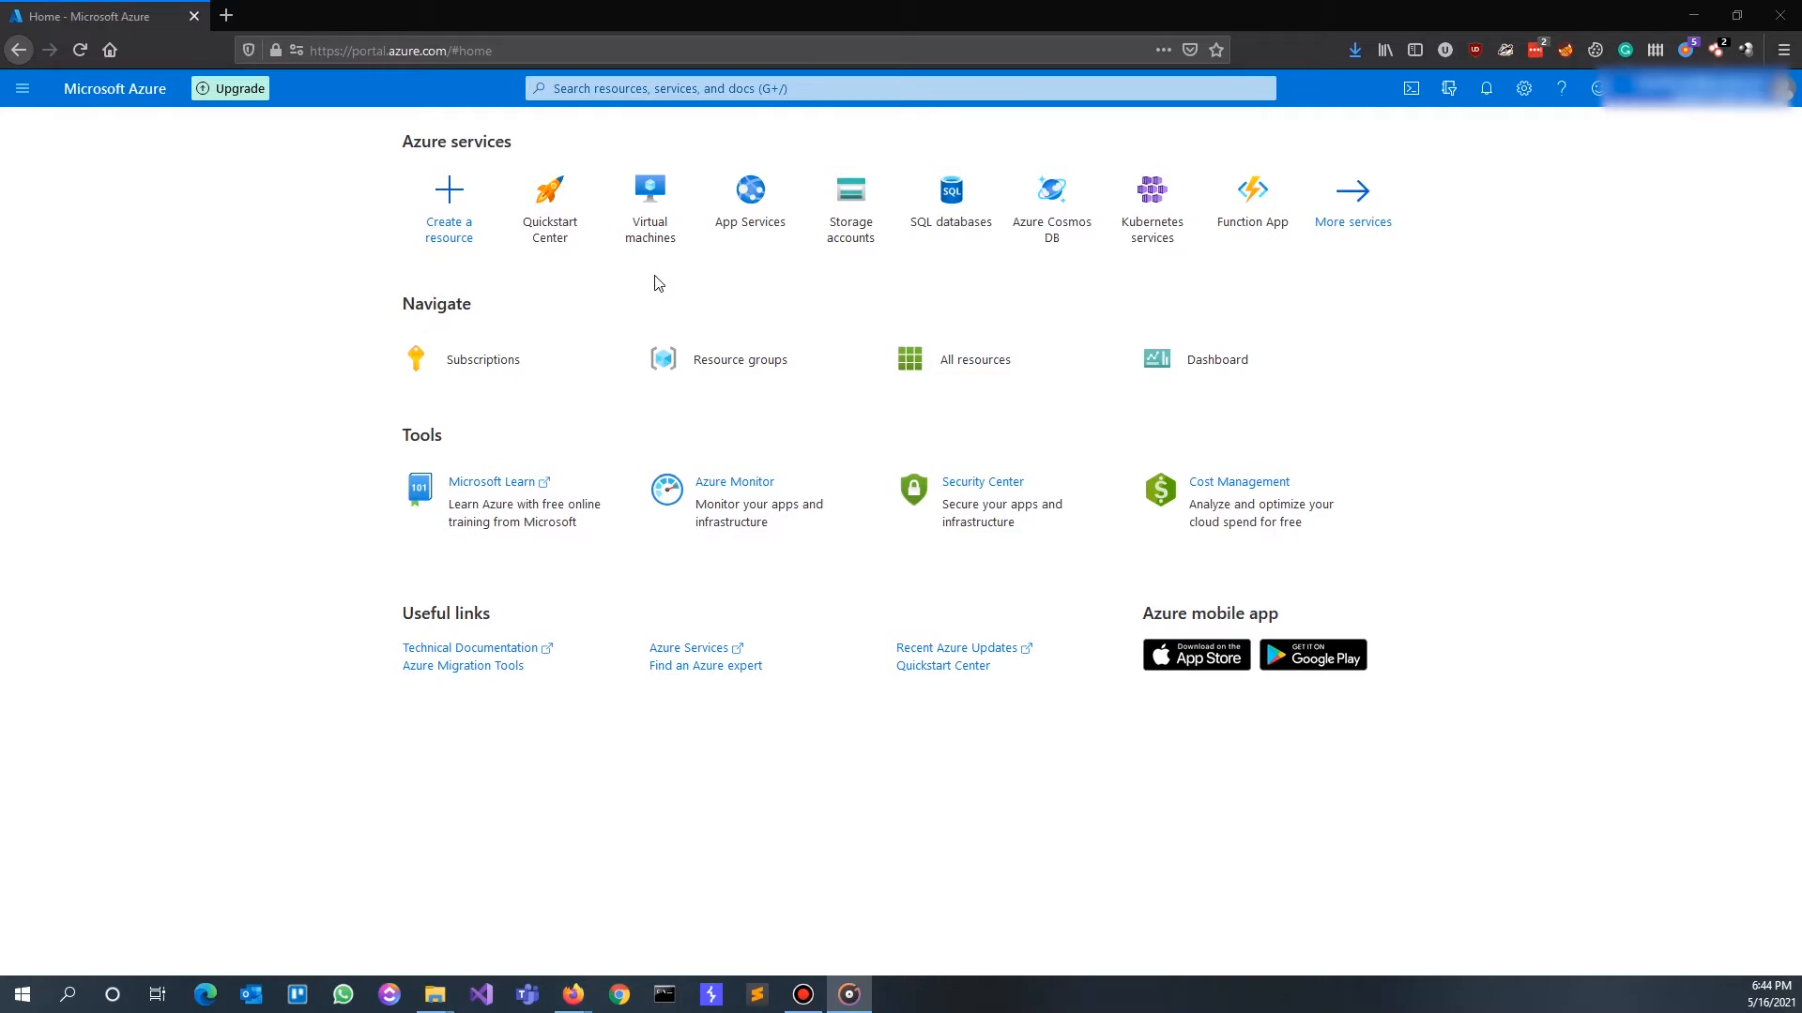
mouse_move(656, 247)
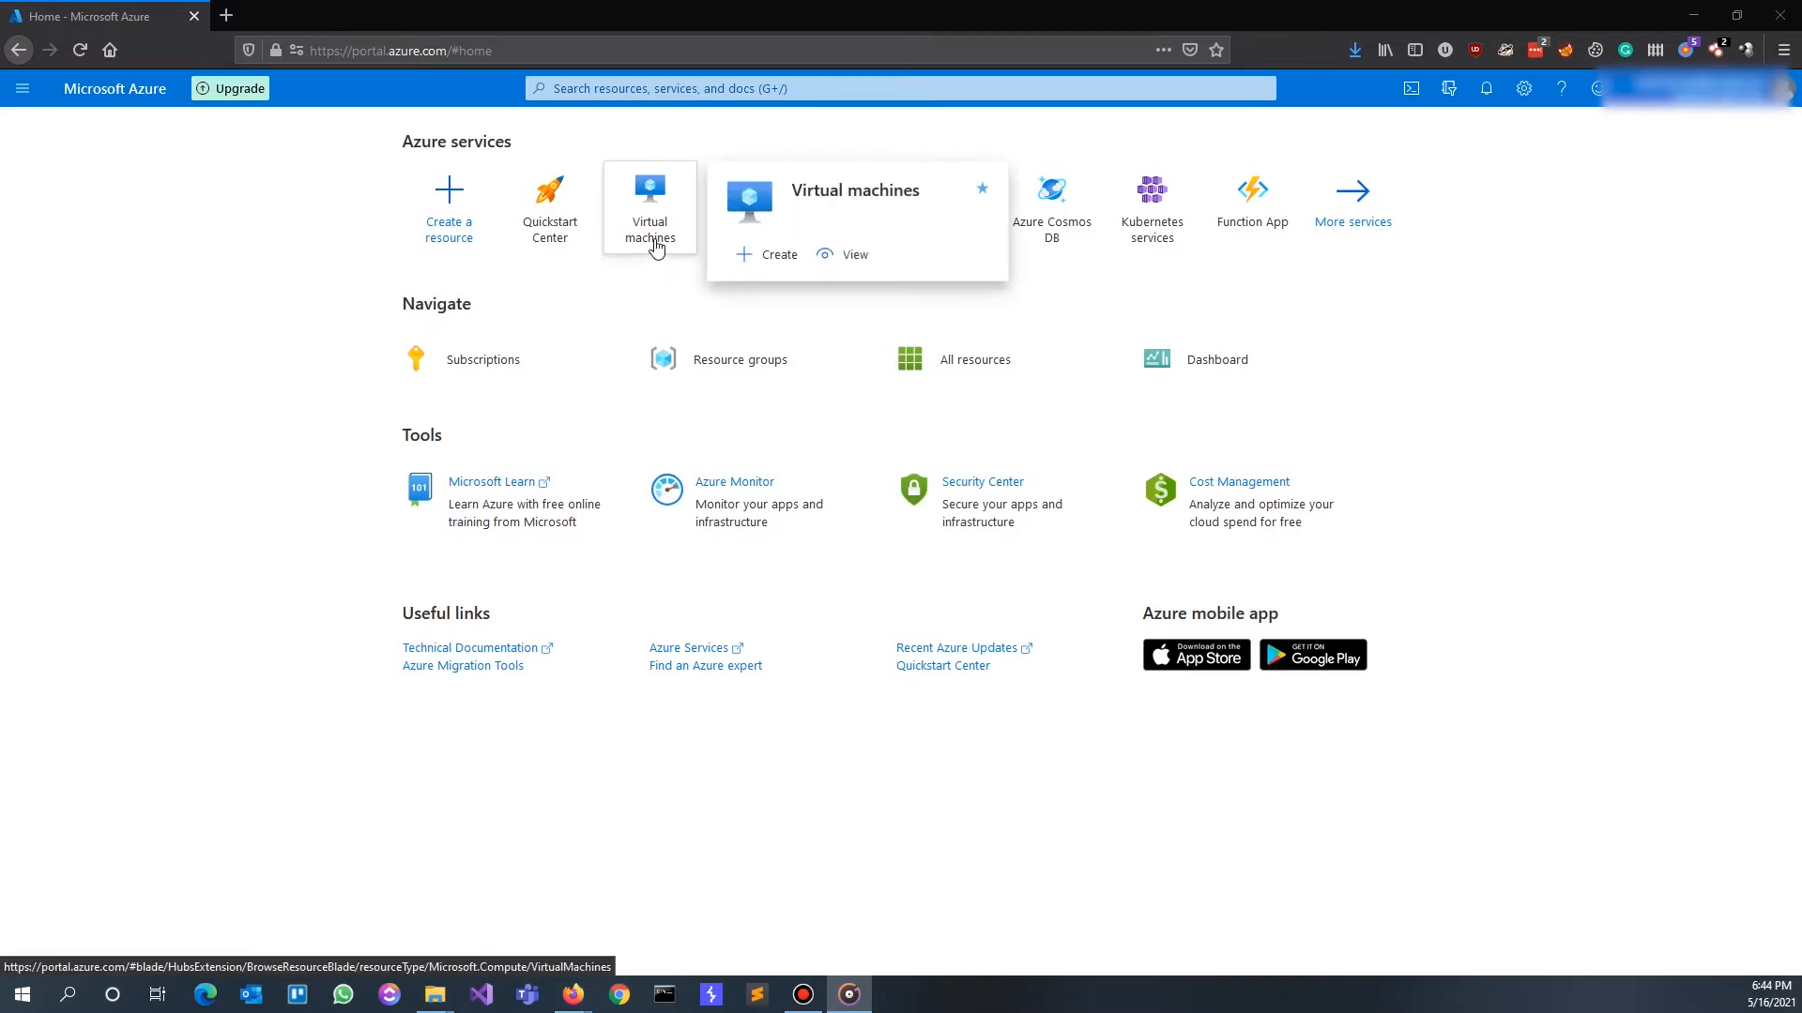
click(609, 89)
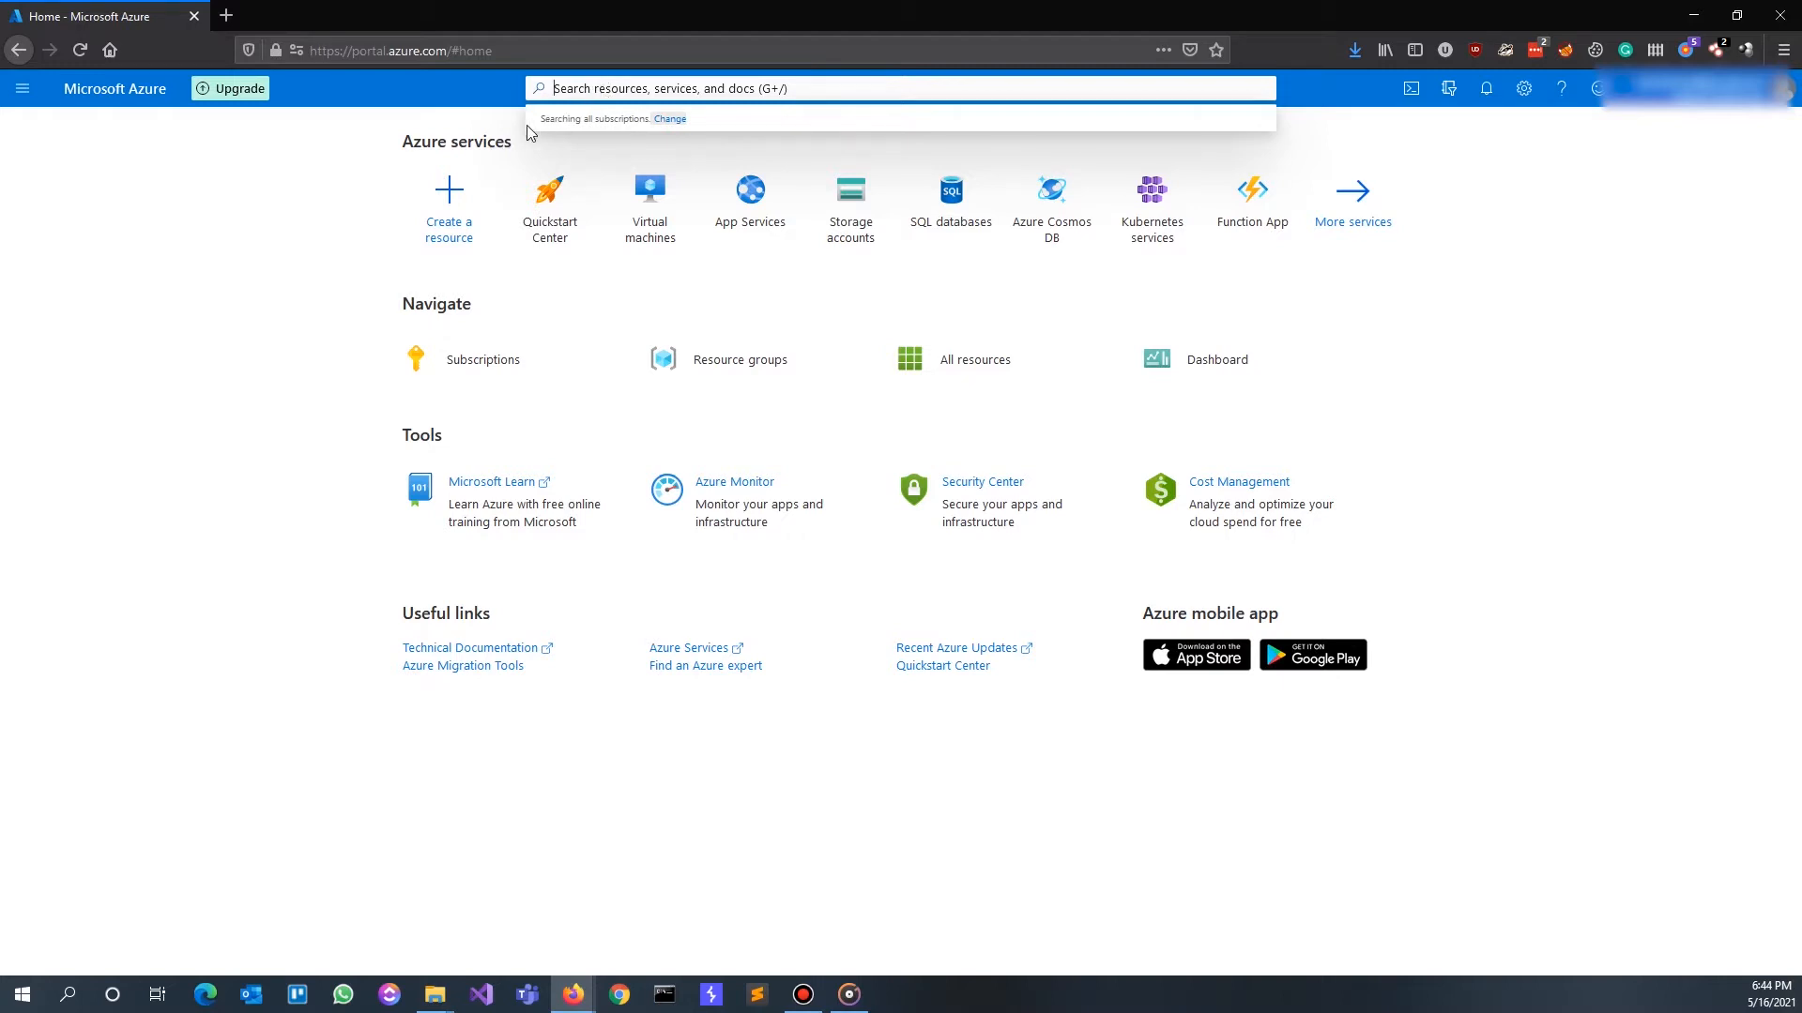
click(504, 142)
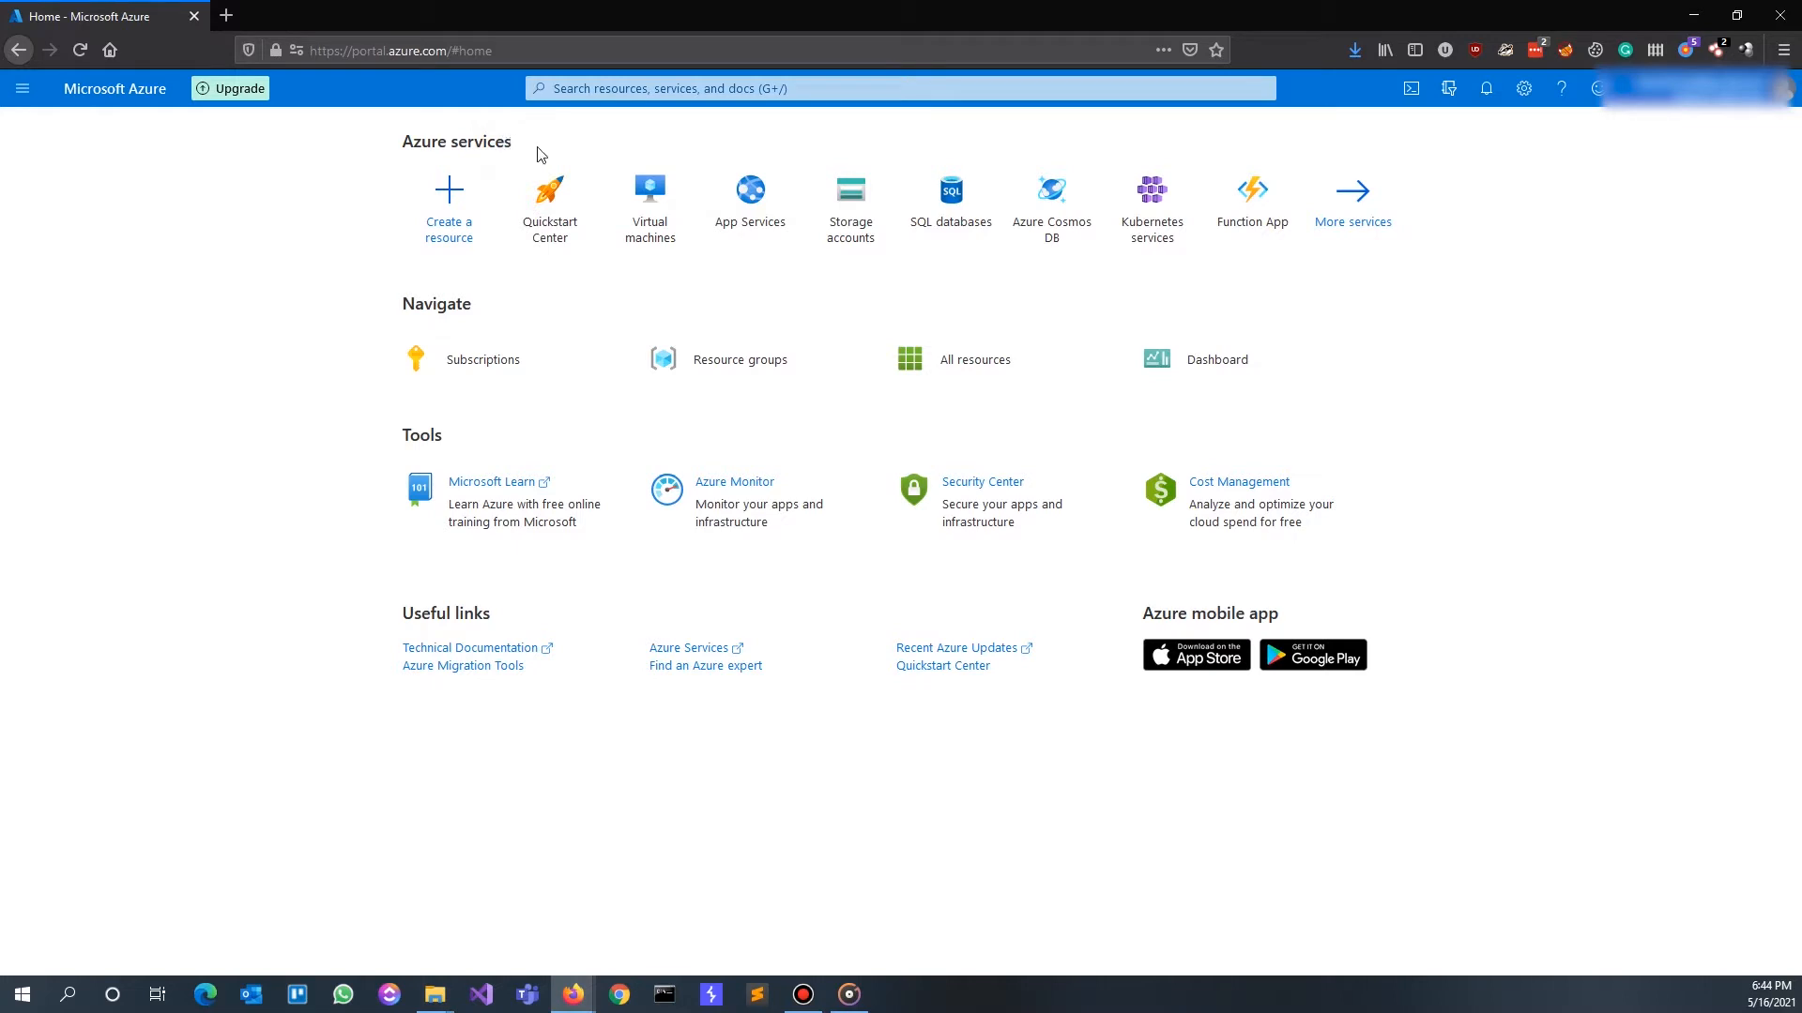
Open the virtual machines service and start creating a new virtual machine without a preset configuration
click(648, 199)
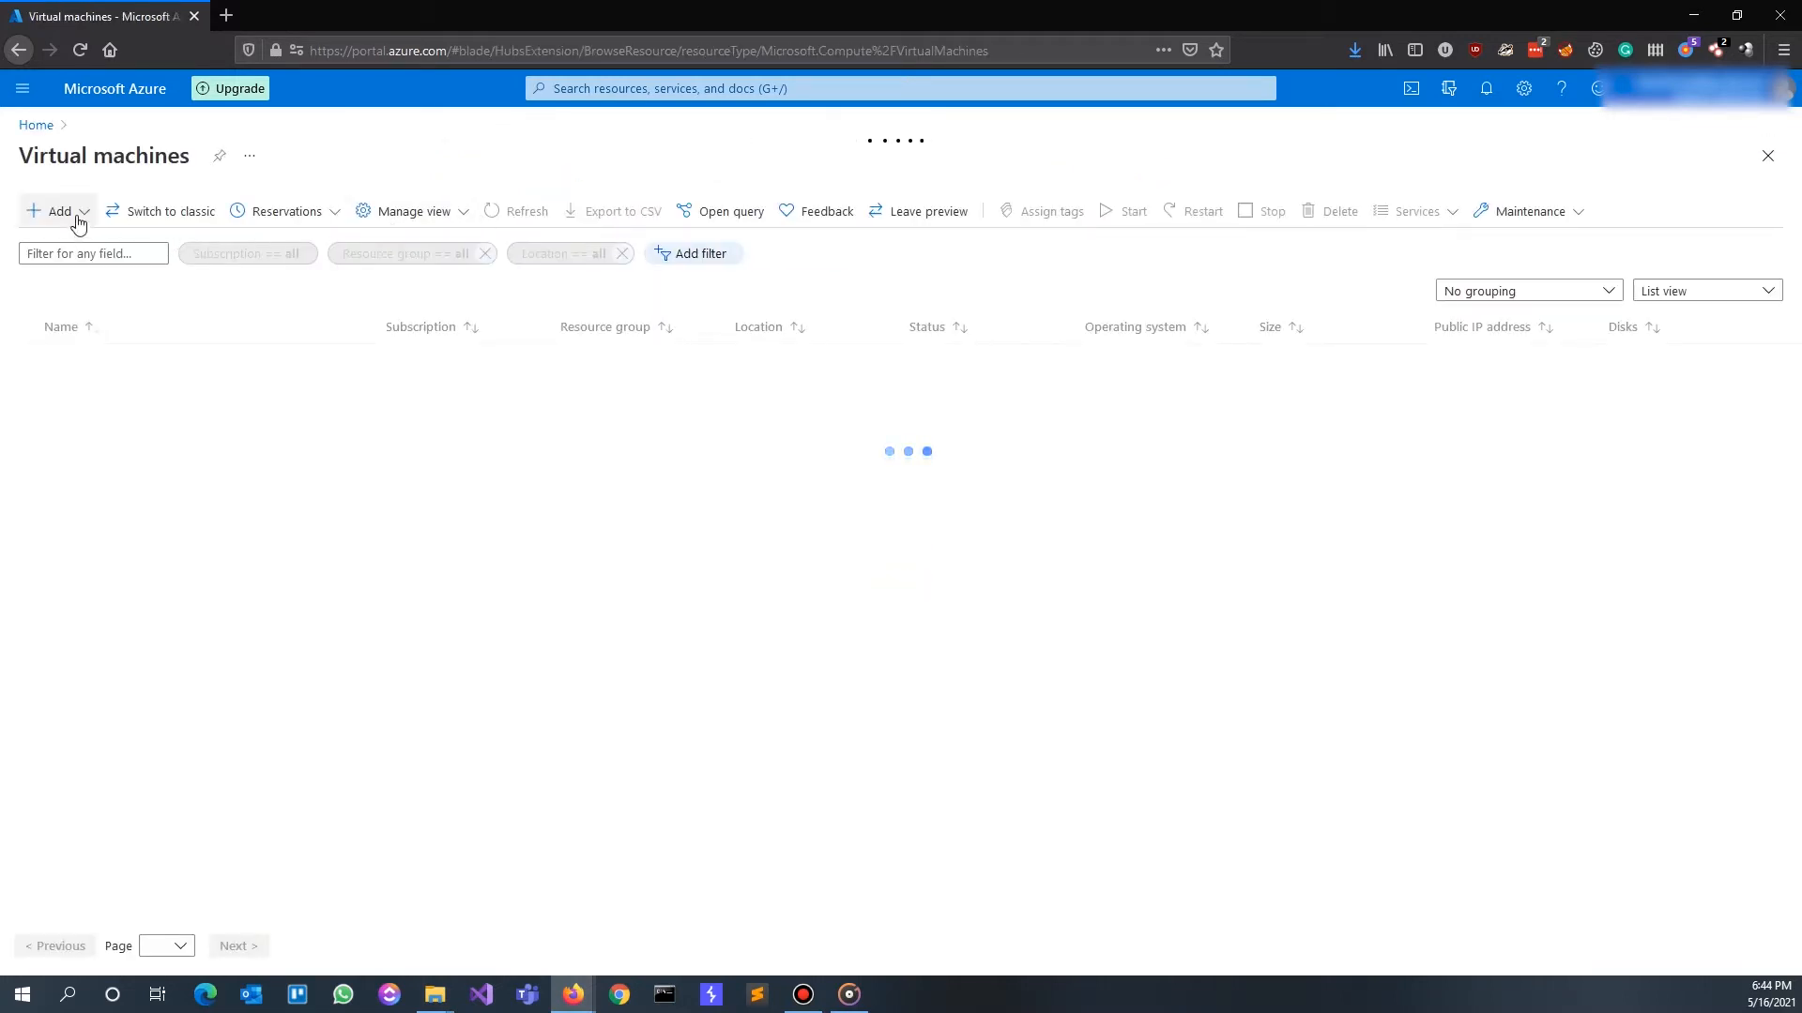
click(86, 222)
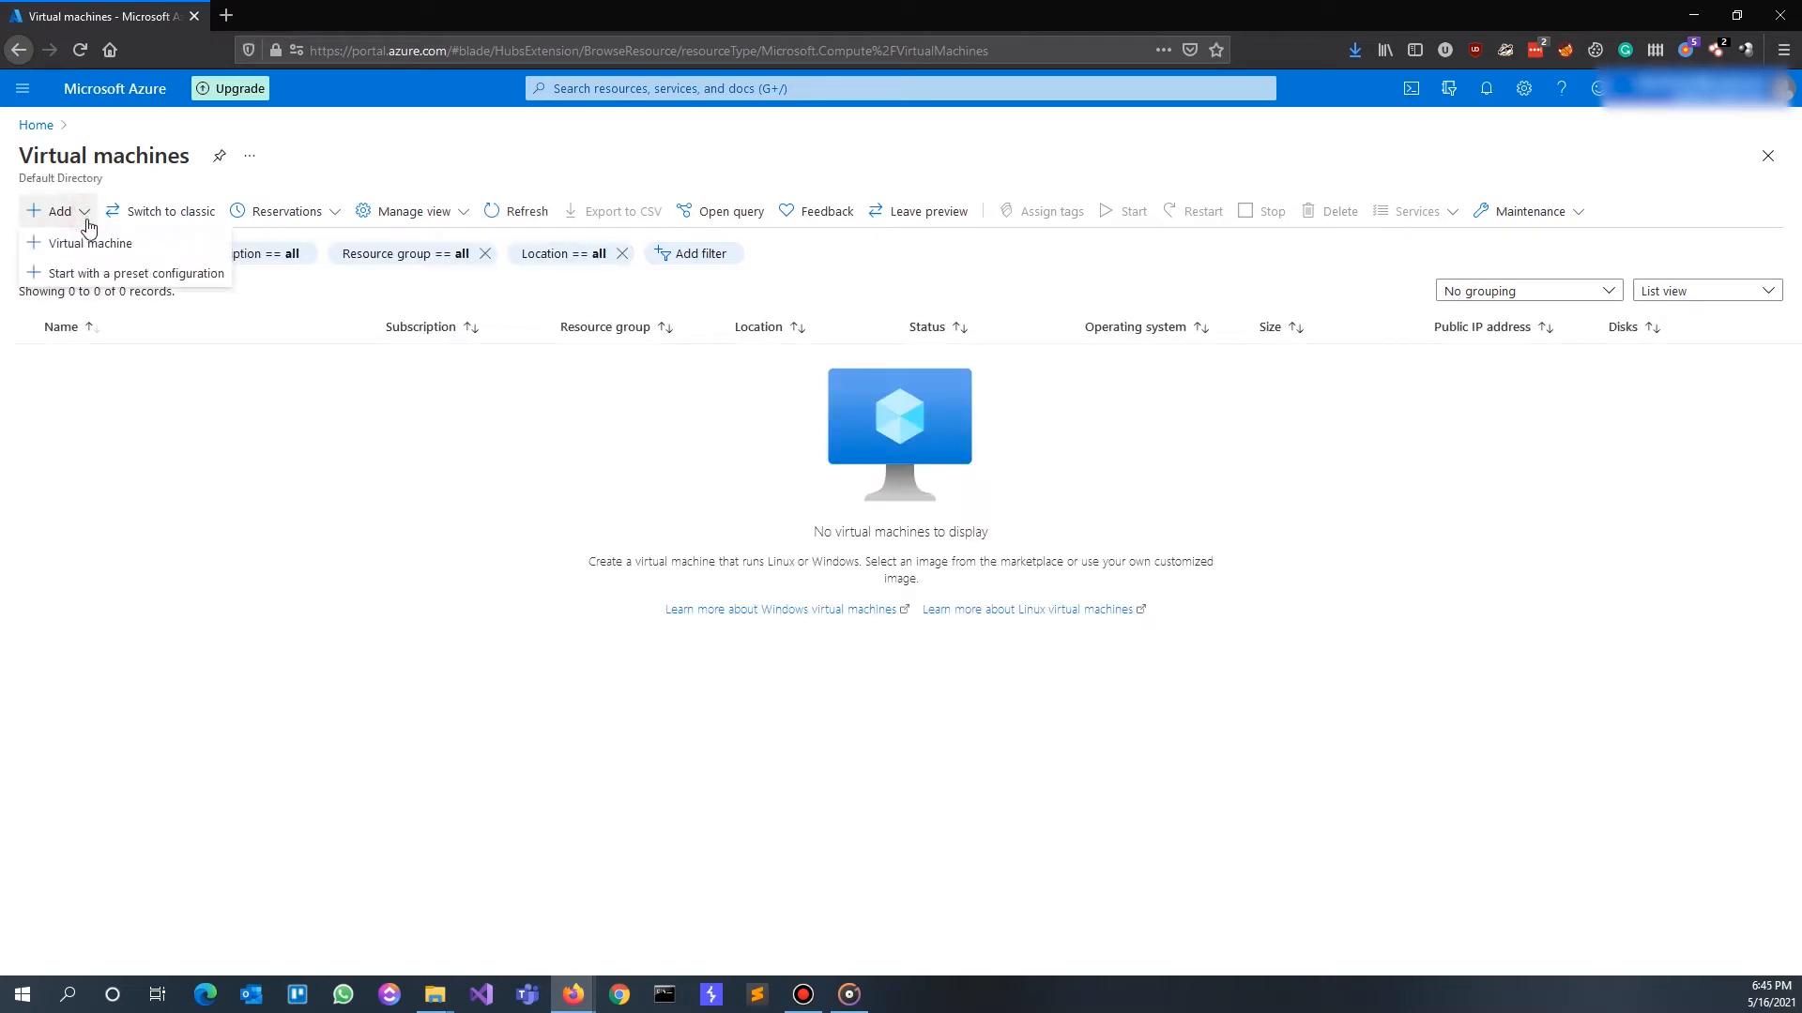
click(85, 242)
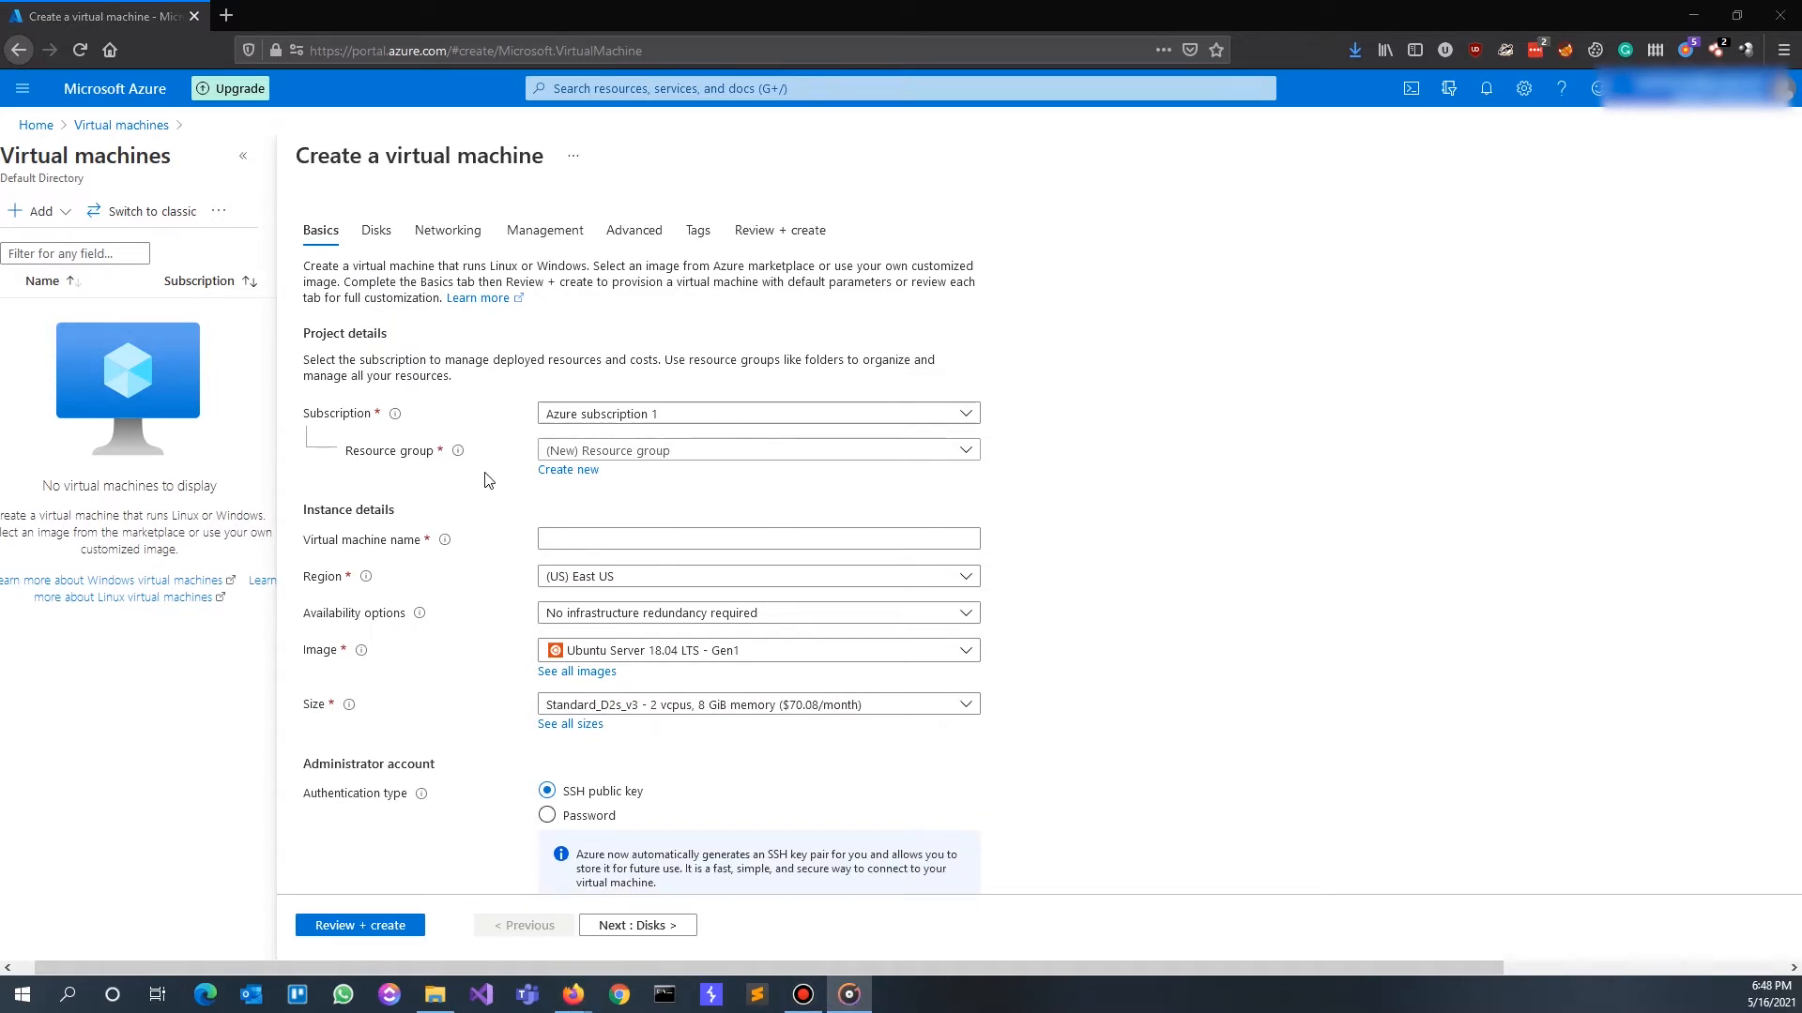
Keep Azure subscription 1 as the subscription and create a new resource group named TEST-VM for the machine
click(597, 414)
click(583, 477)
click(582, 451)
click(583, 475)
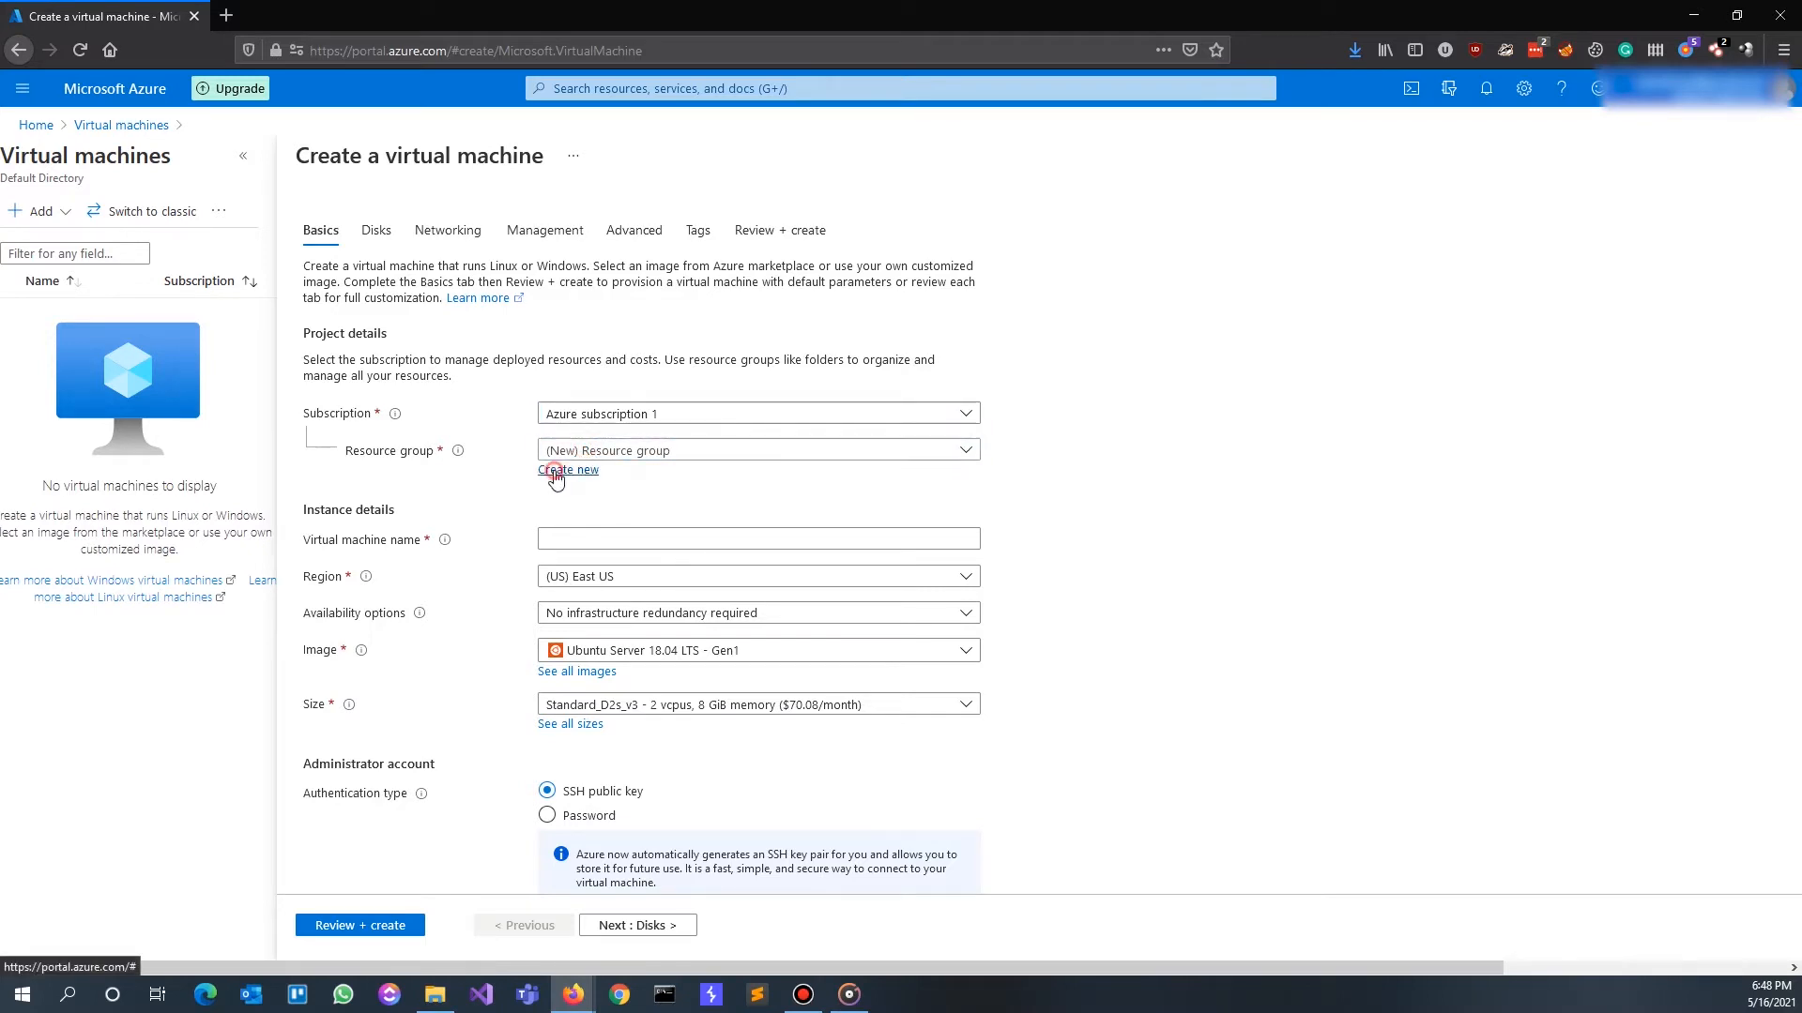
click(565, 469)
text(TEST-VM)
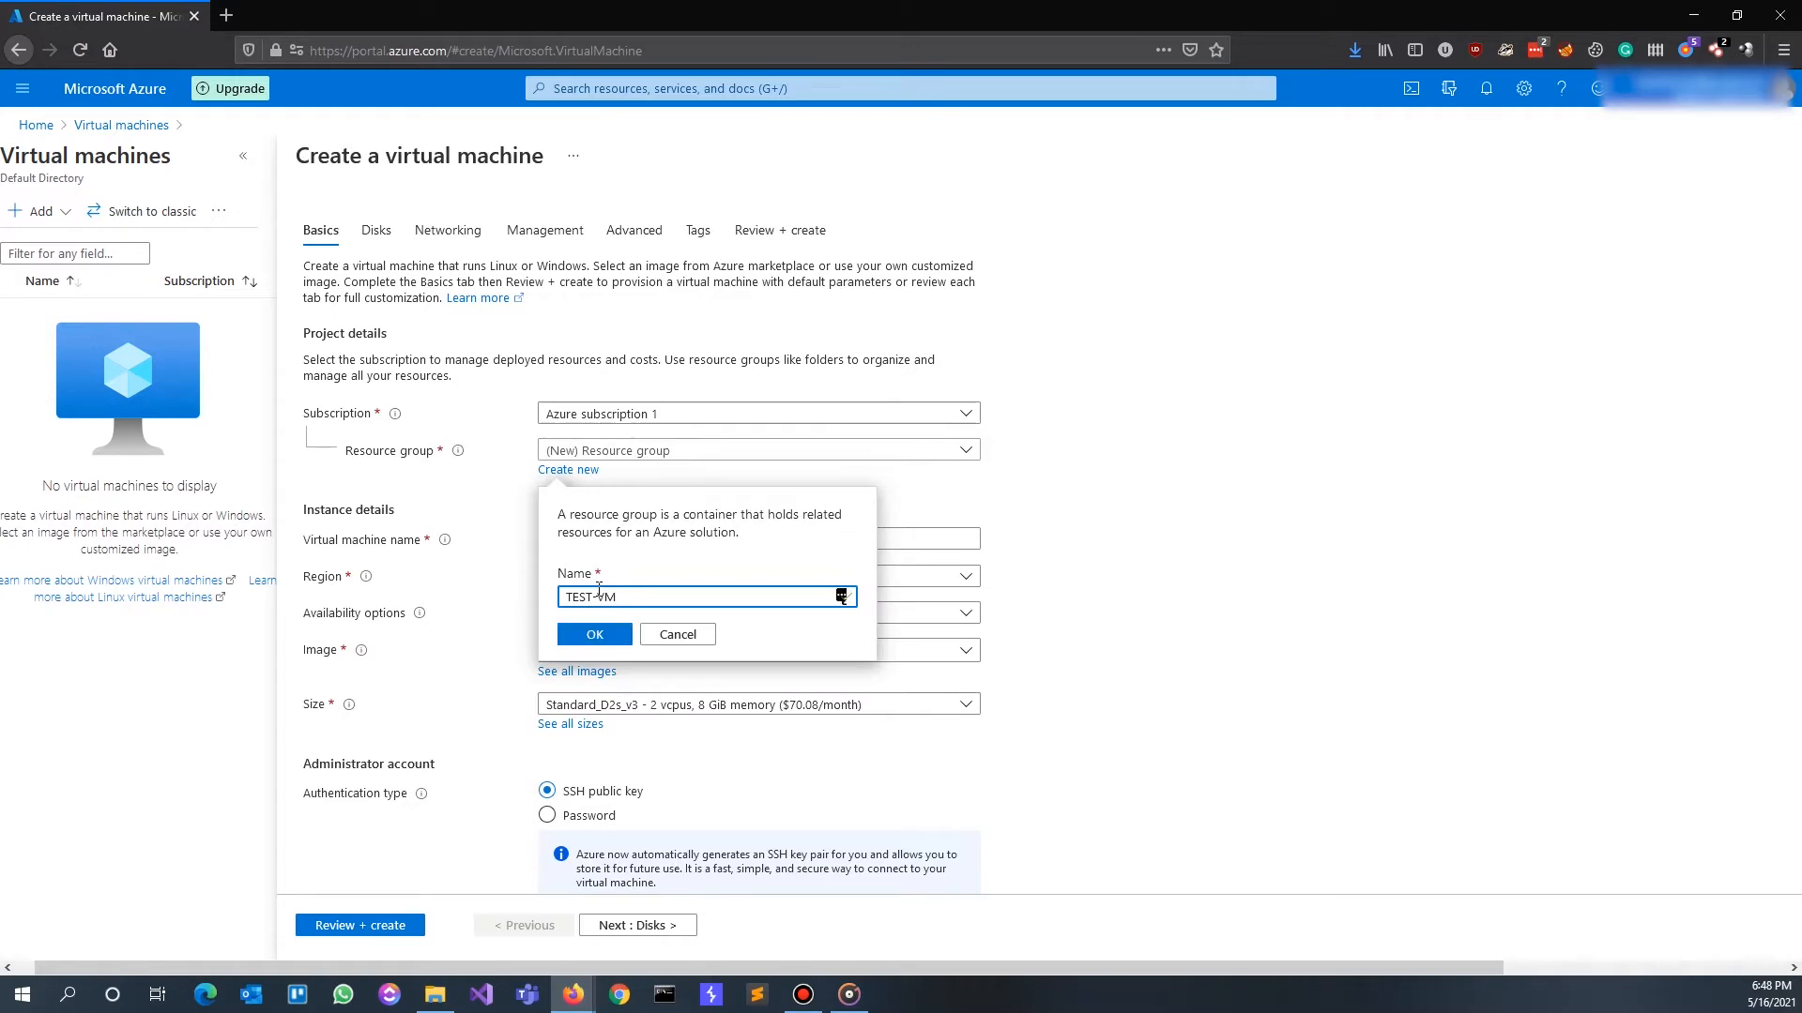
click(595, 634)
Name the virtual machine TEST-VM and choose (US) East US as its region
click(603, 539)
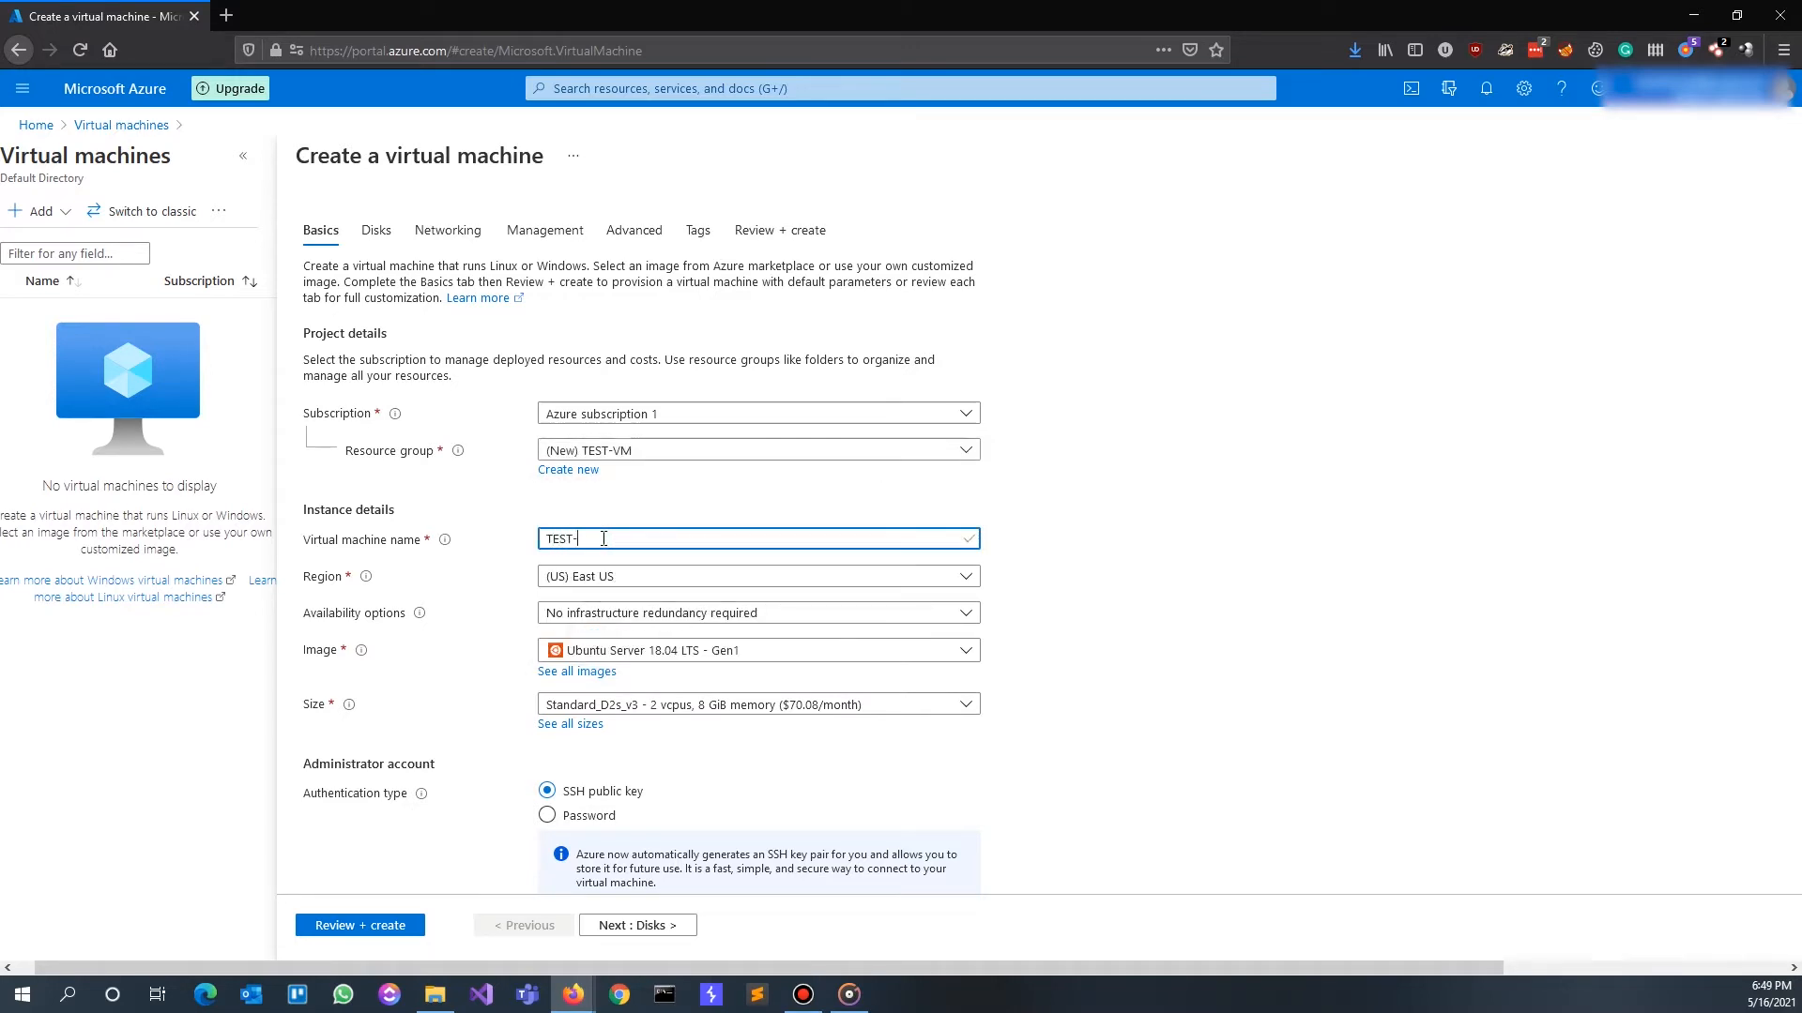
click(600, 576)
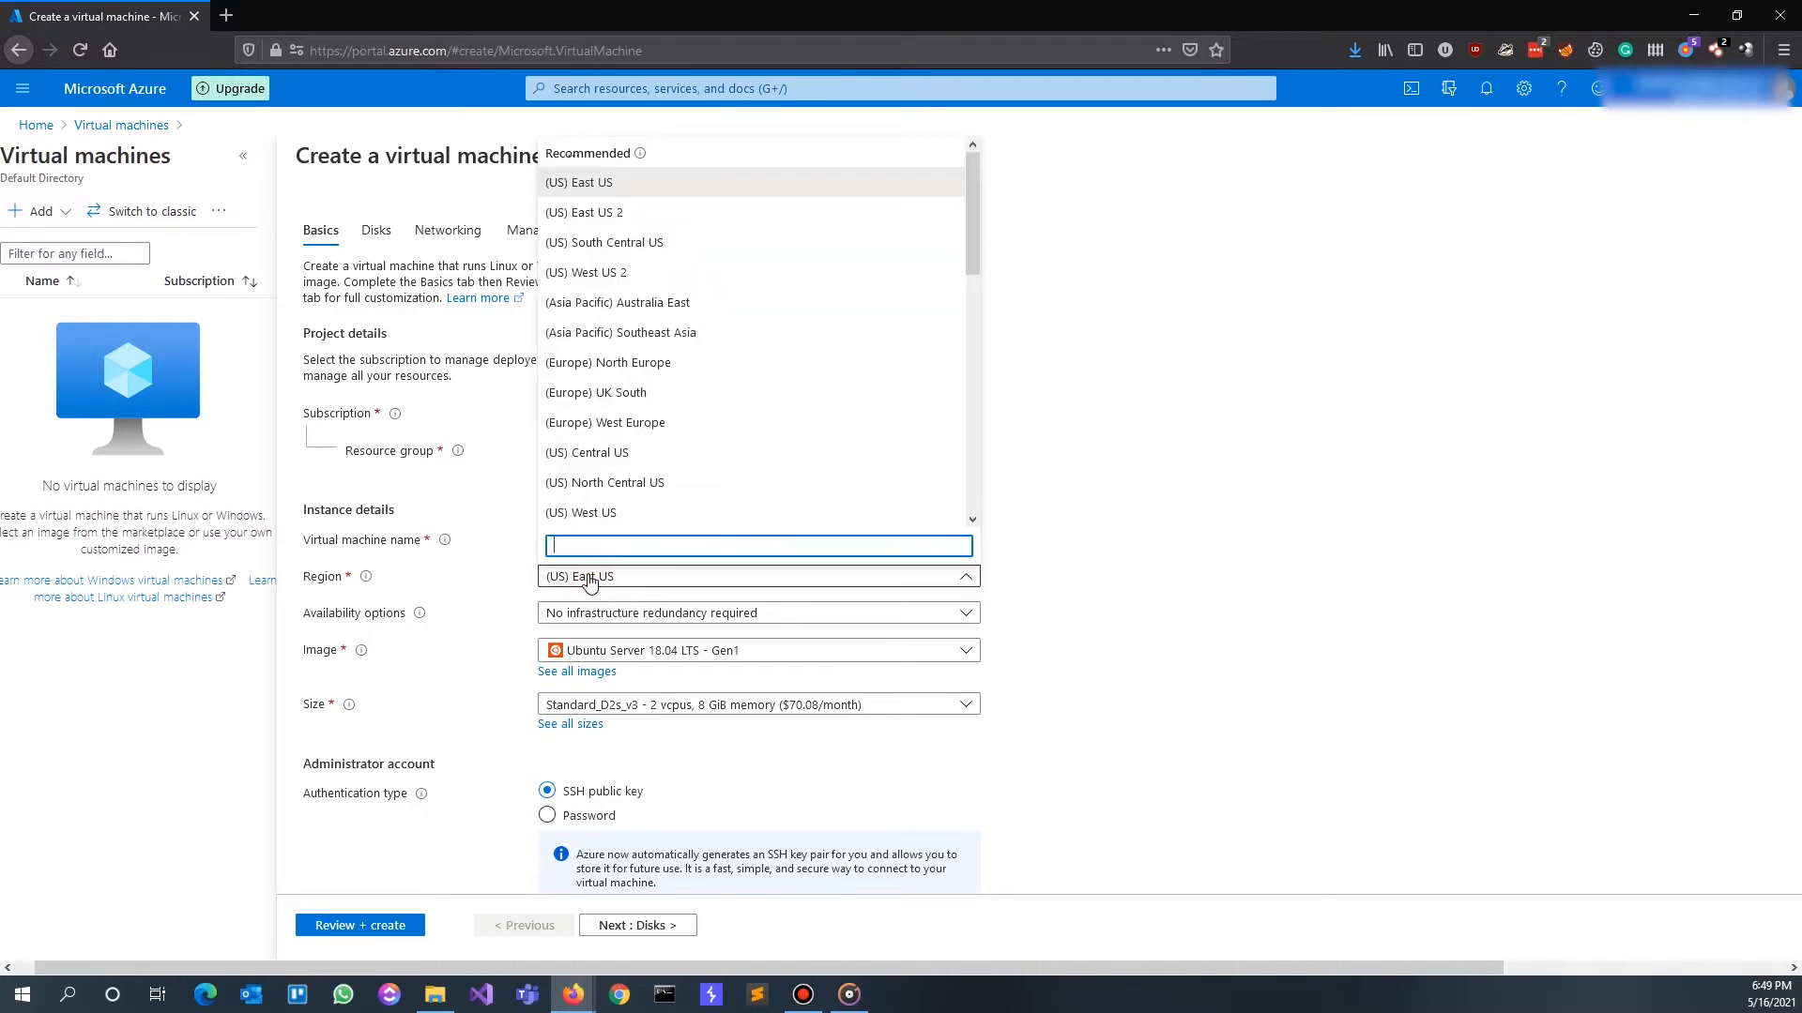
click(643, 189)
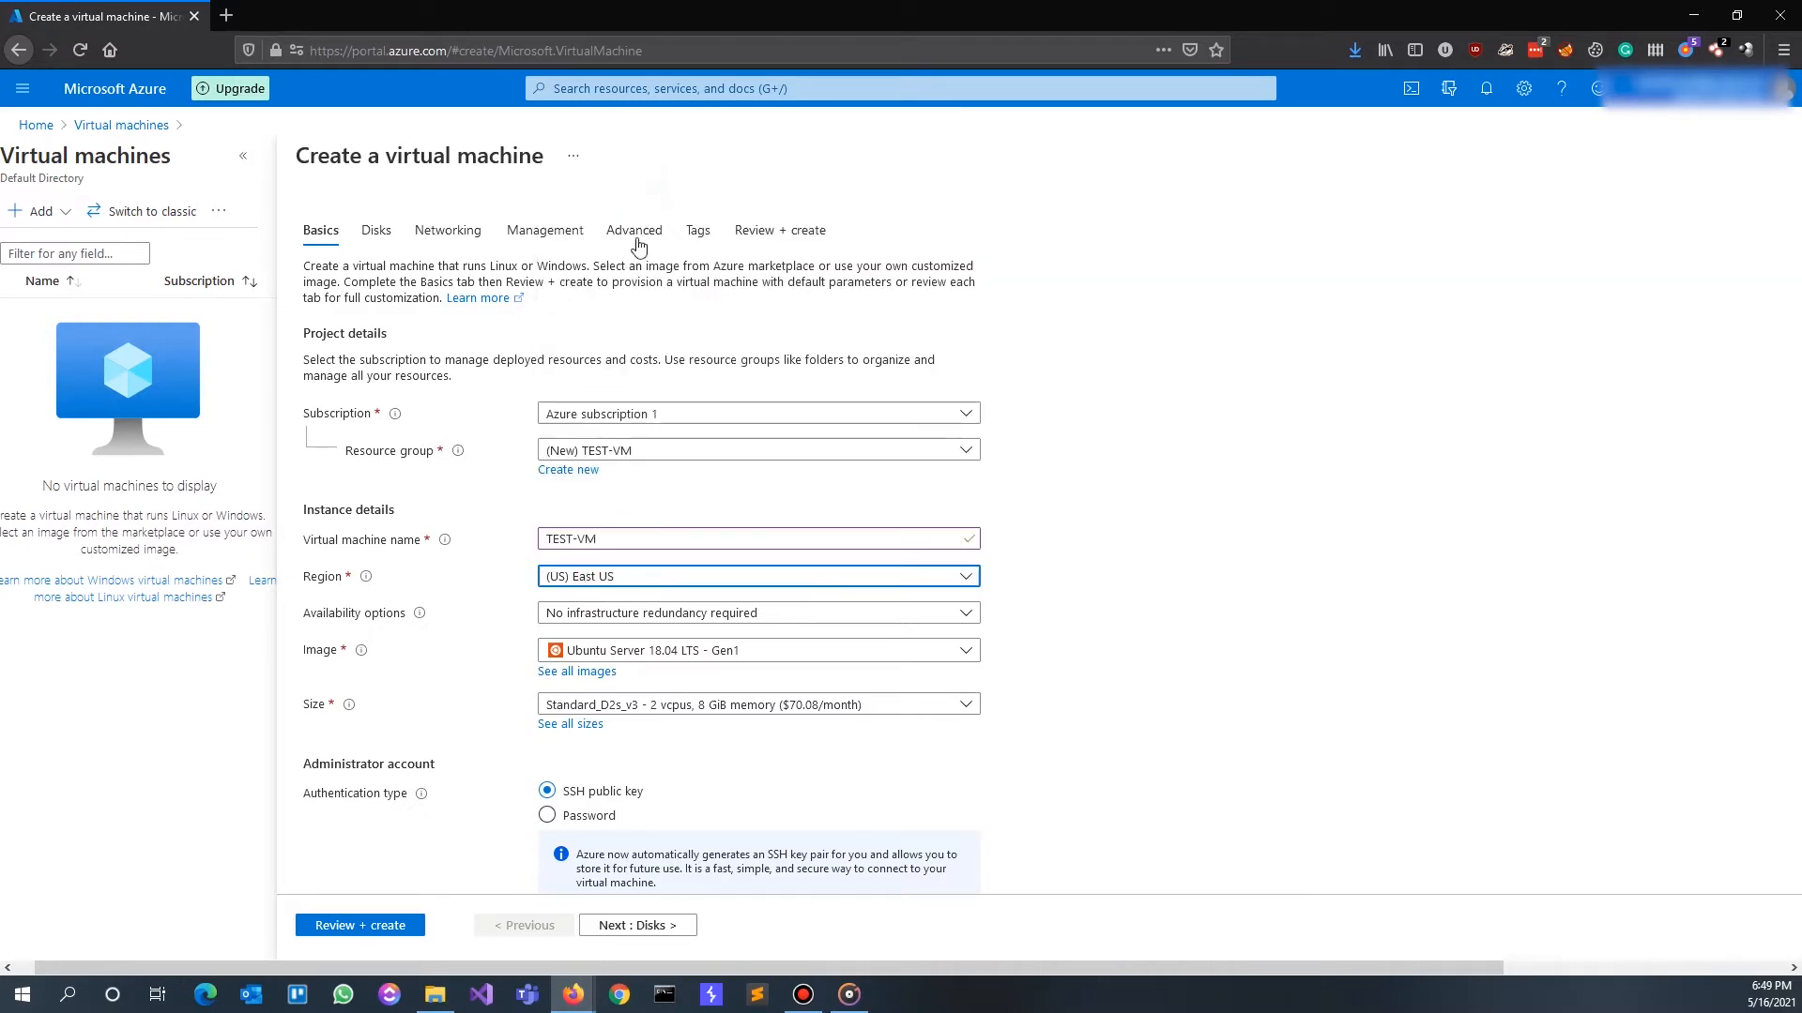
Choose no infrastructure redundancy for availability and Ubuntu Server 18.04 LTS - Gen1 as the image
click(576, 619)
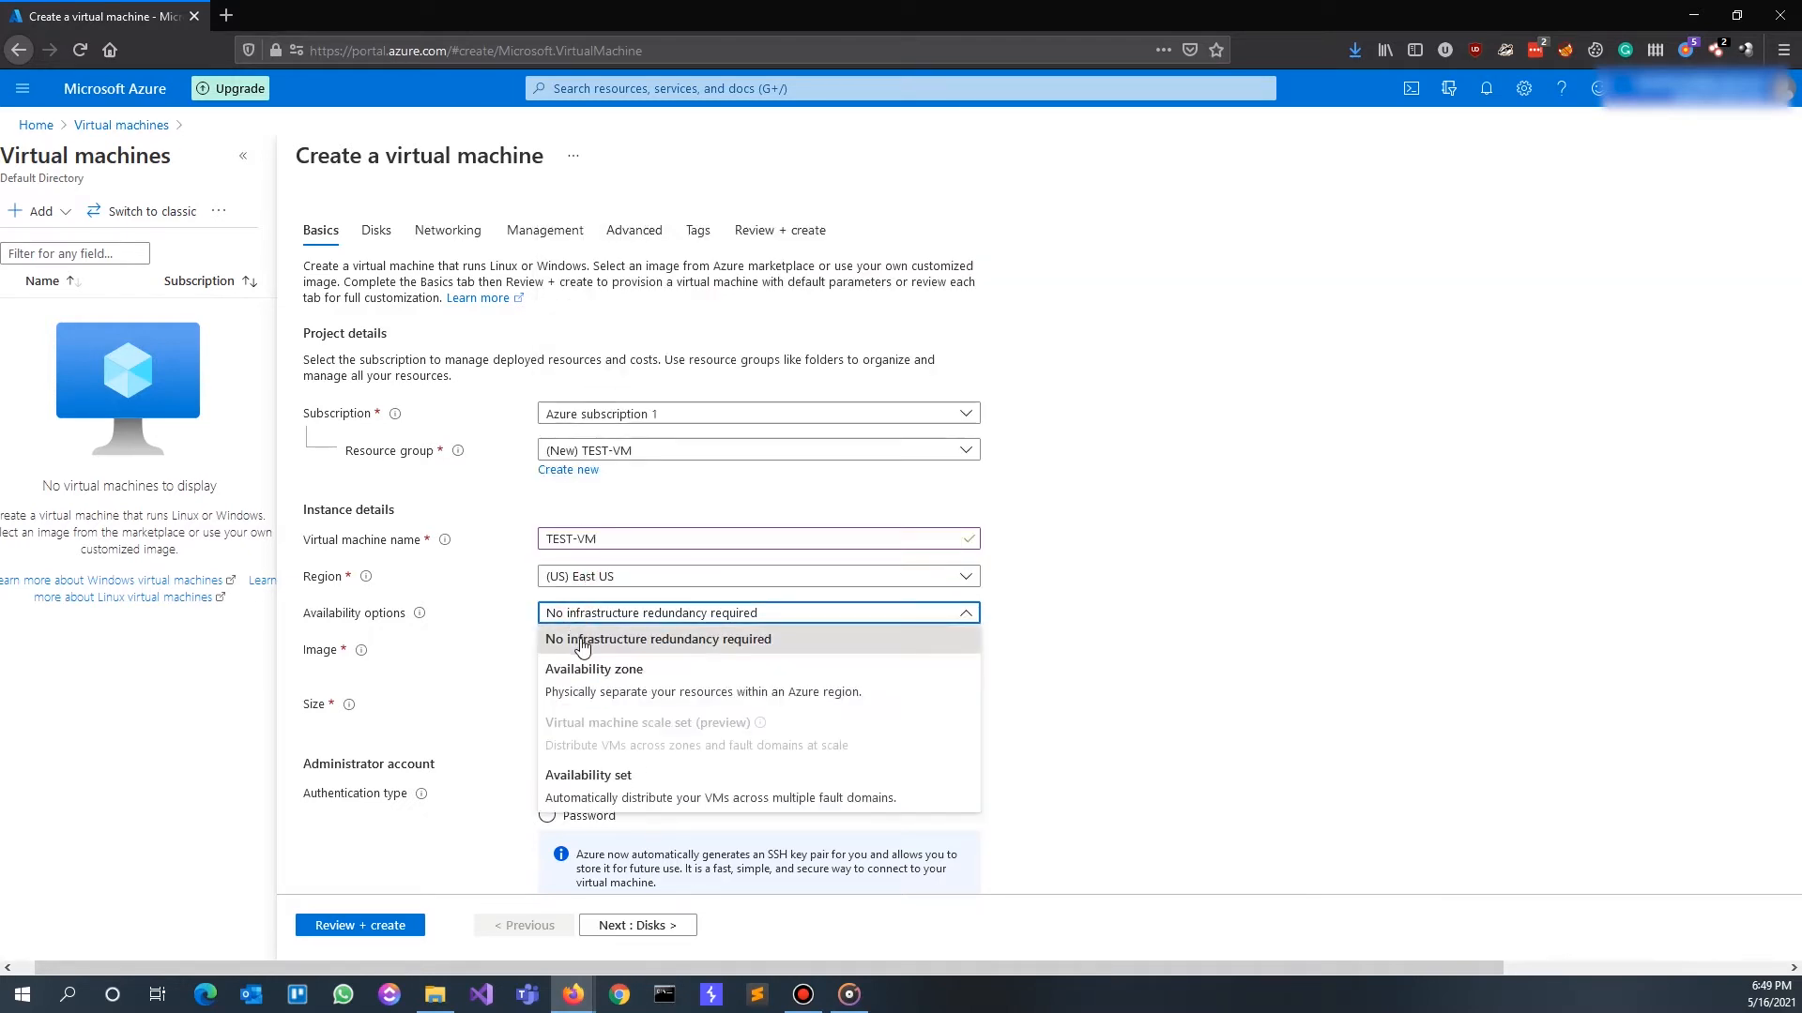
click(580, 644)
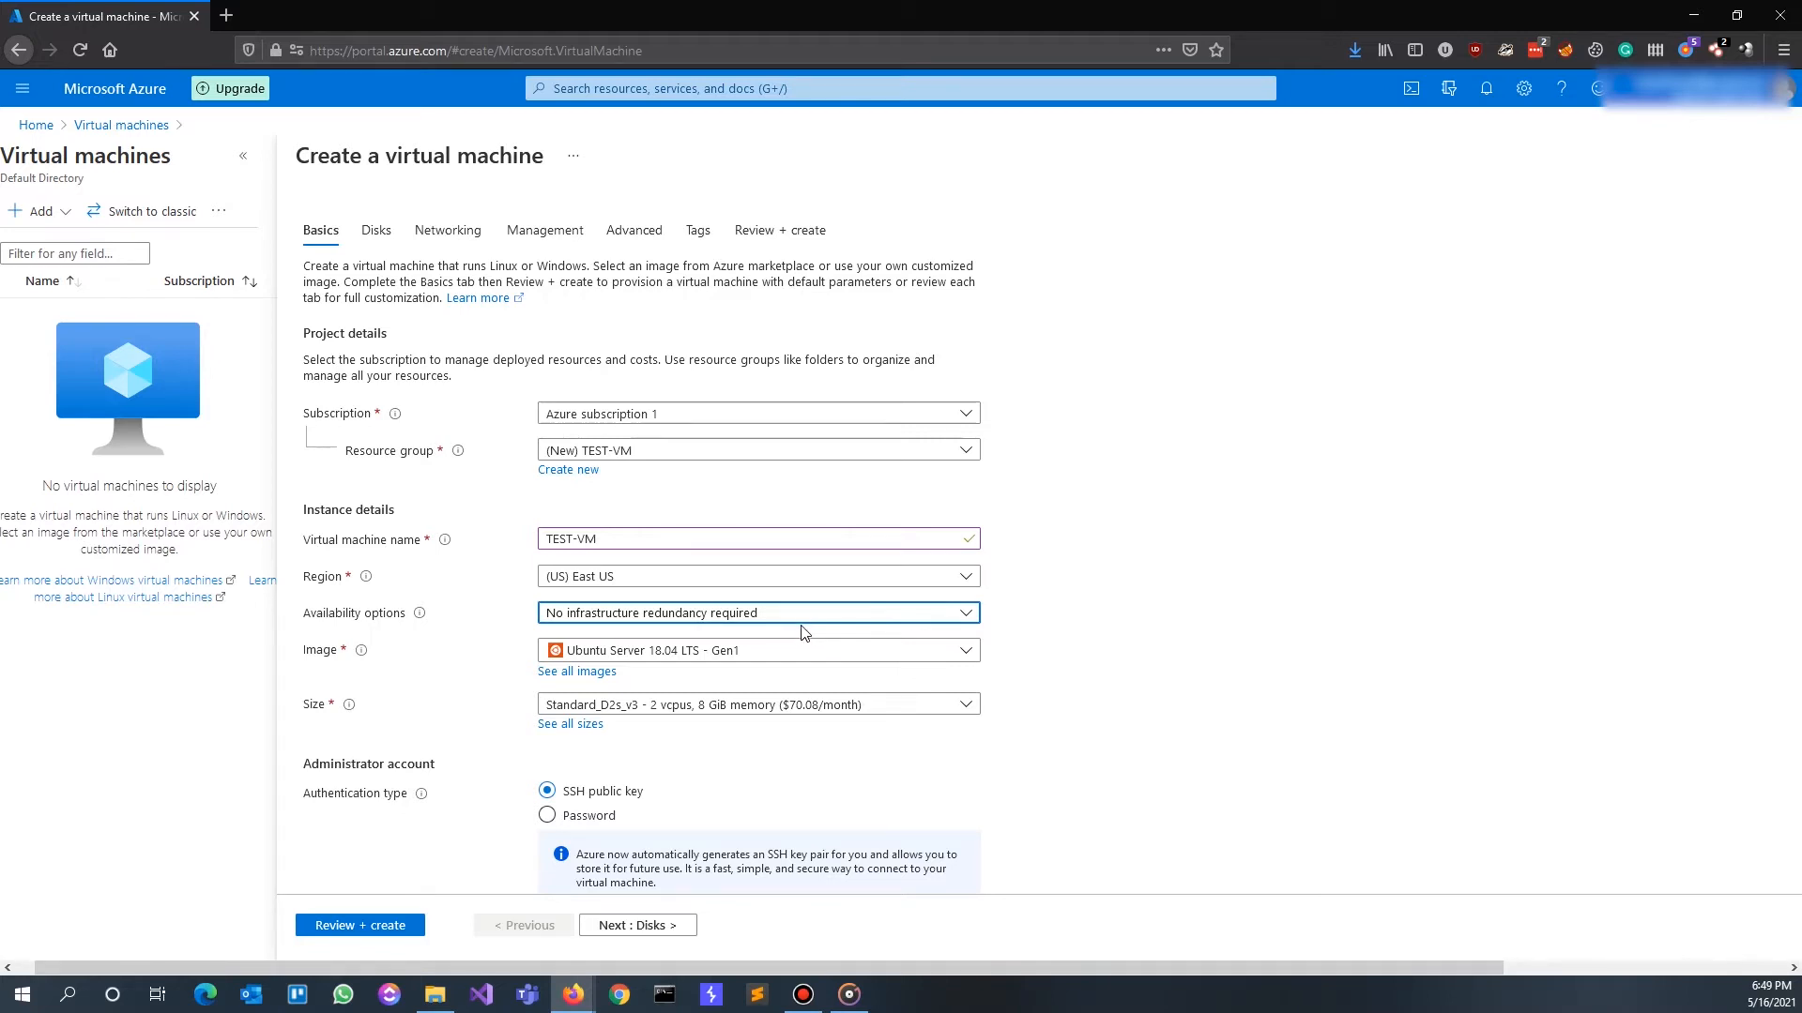
click(789, 651)
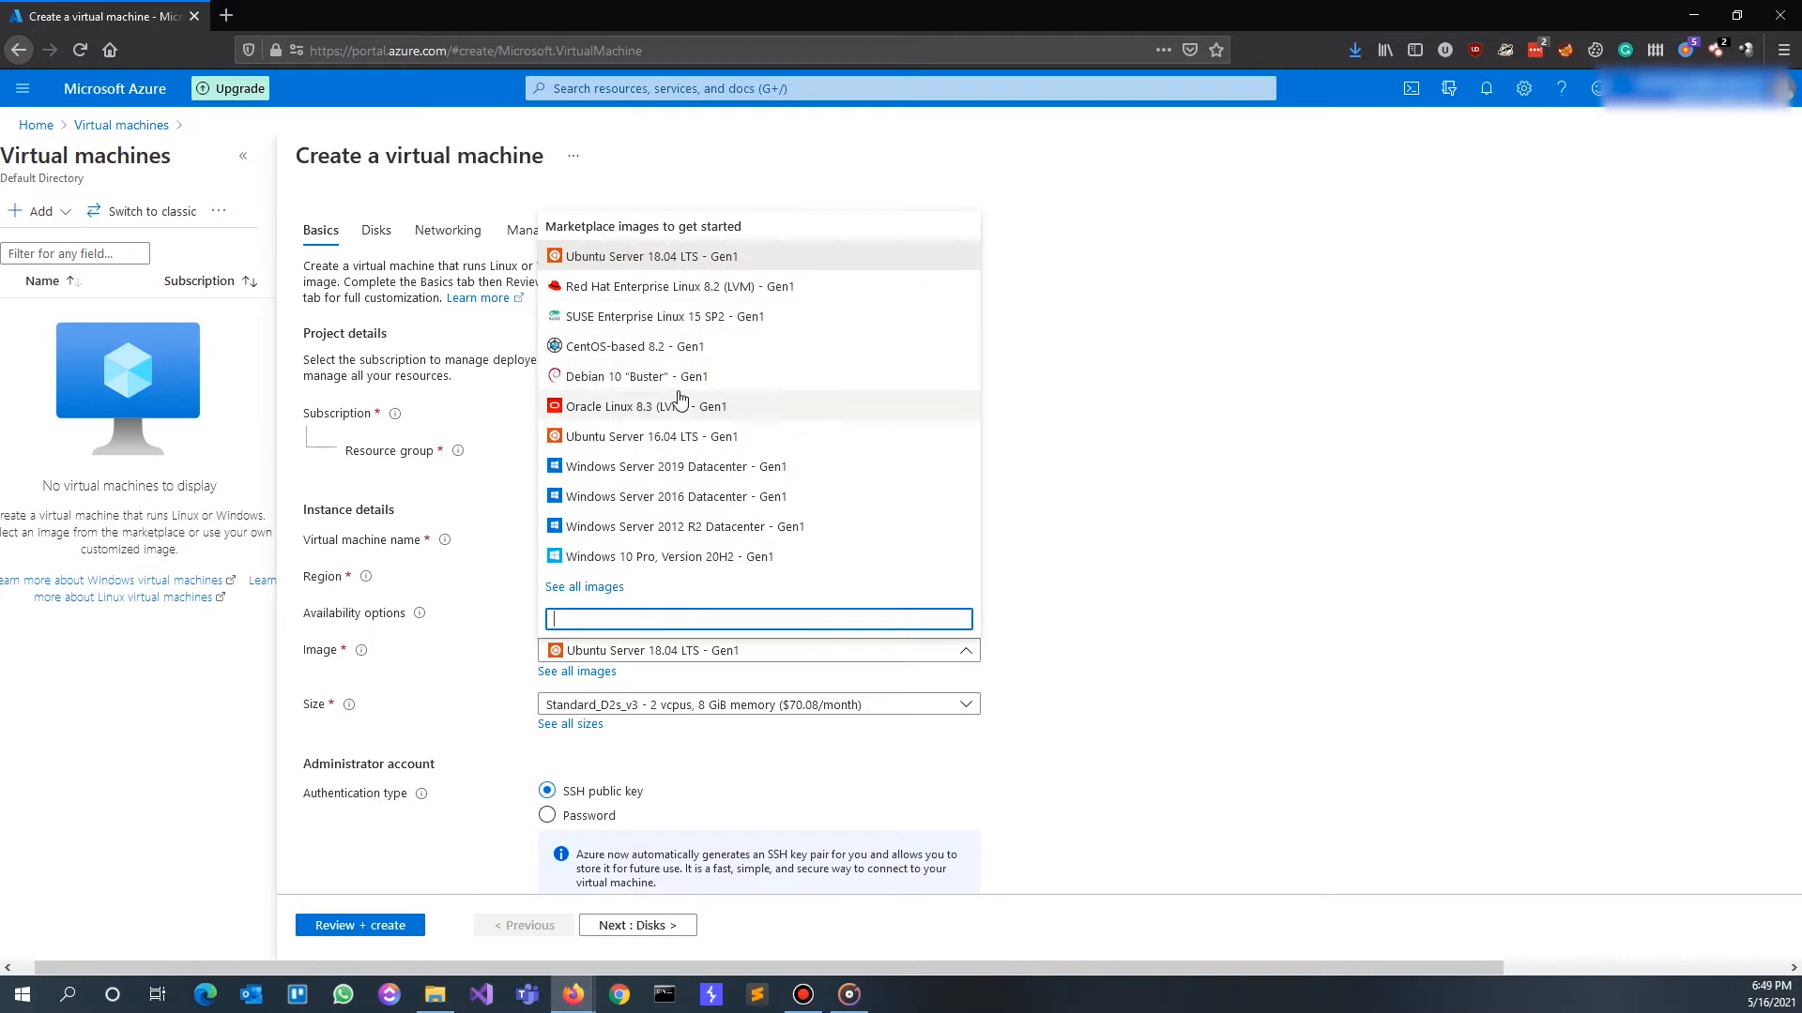
click(675, 259)
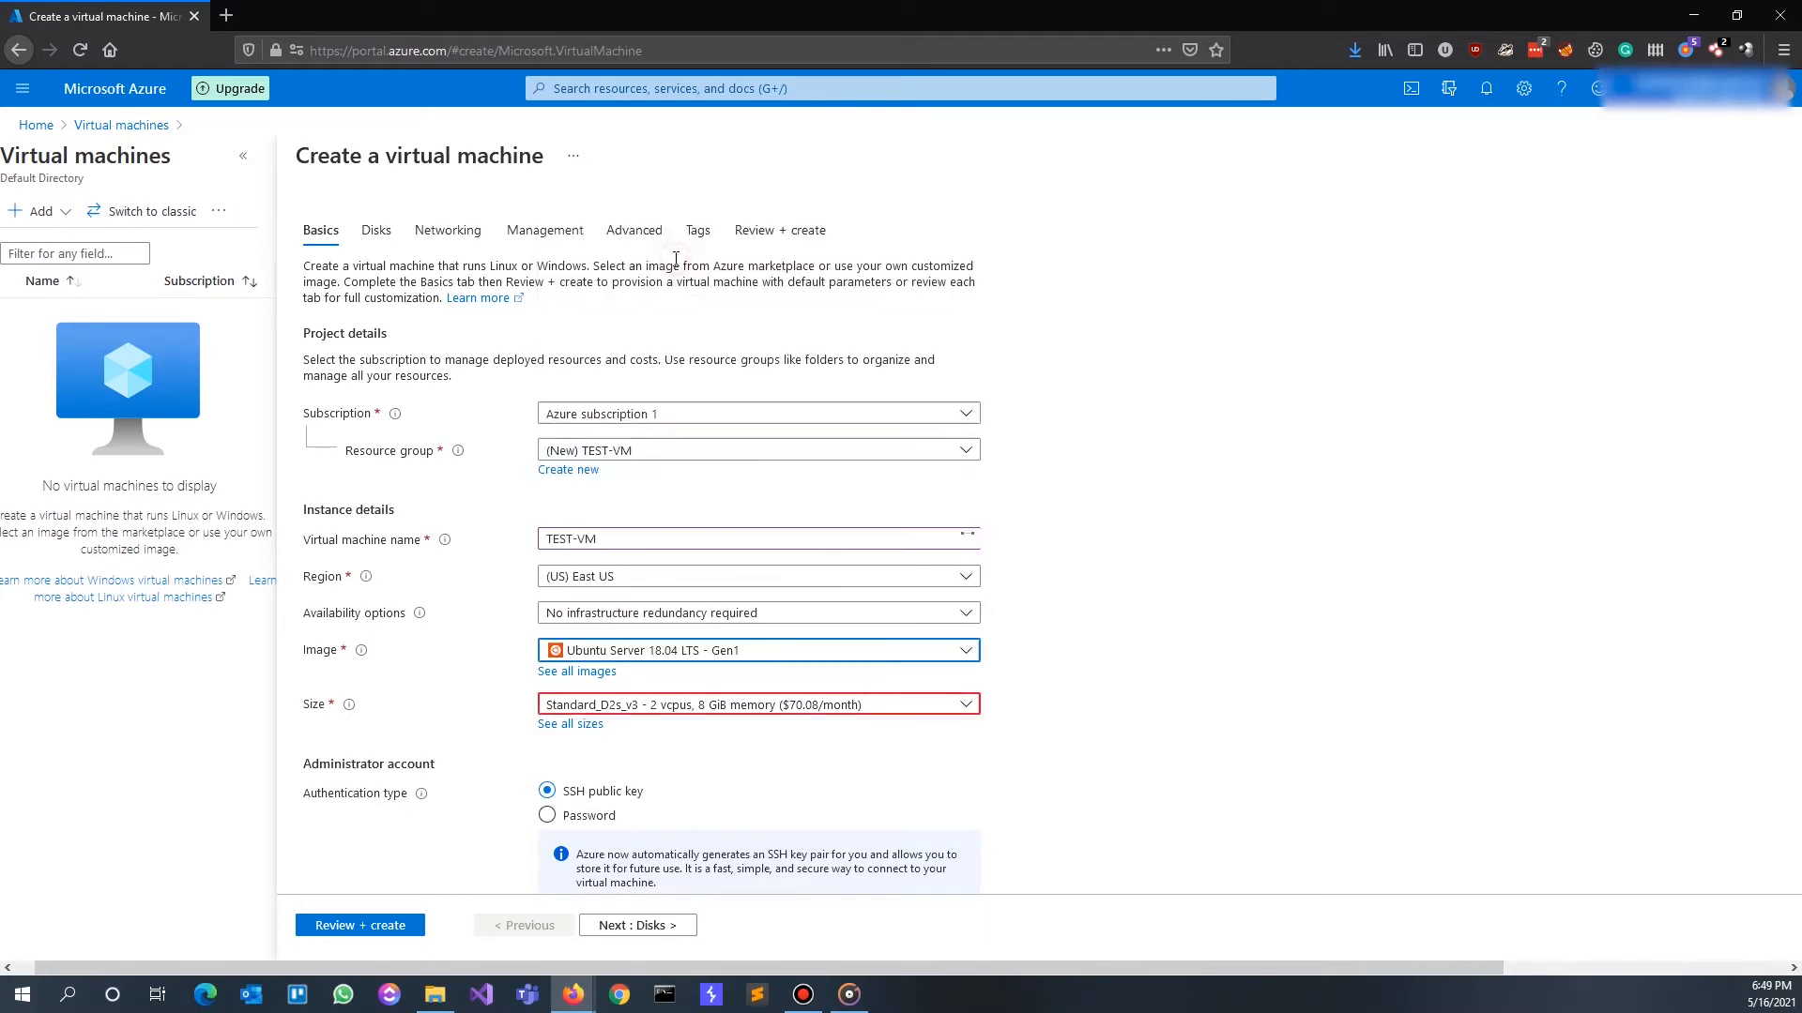
Set the virtual machine size to B1s from the full list of VM sizes
click(672, 710)
click(672, 710)
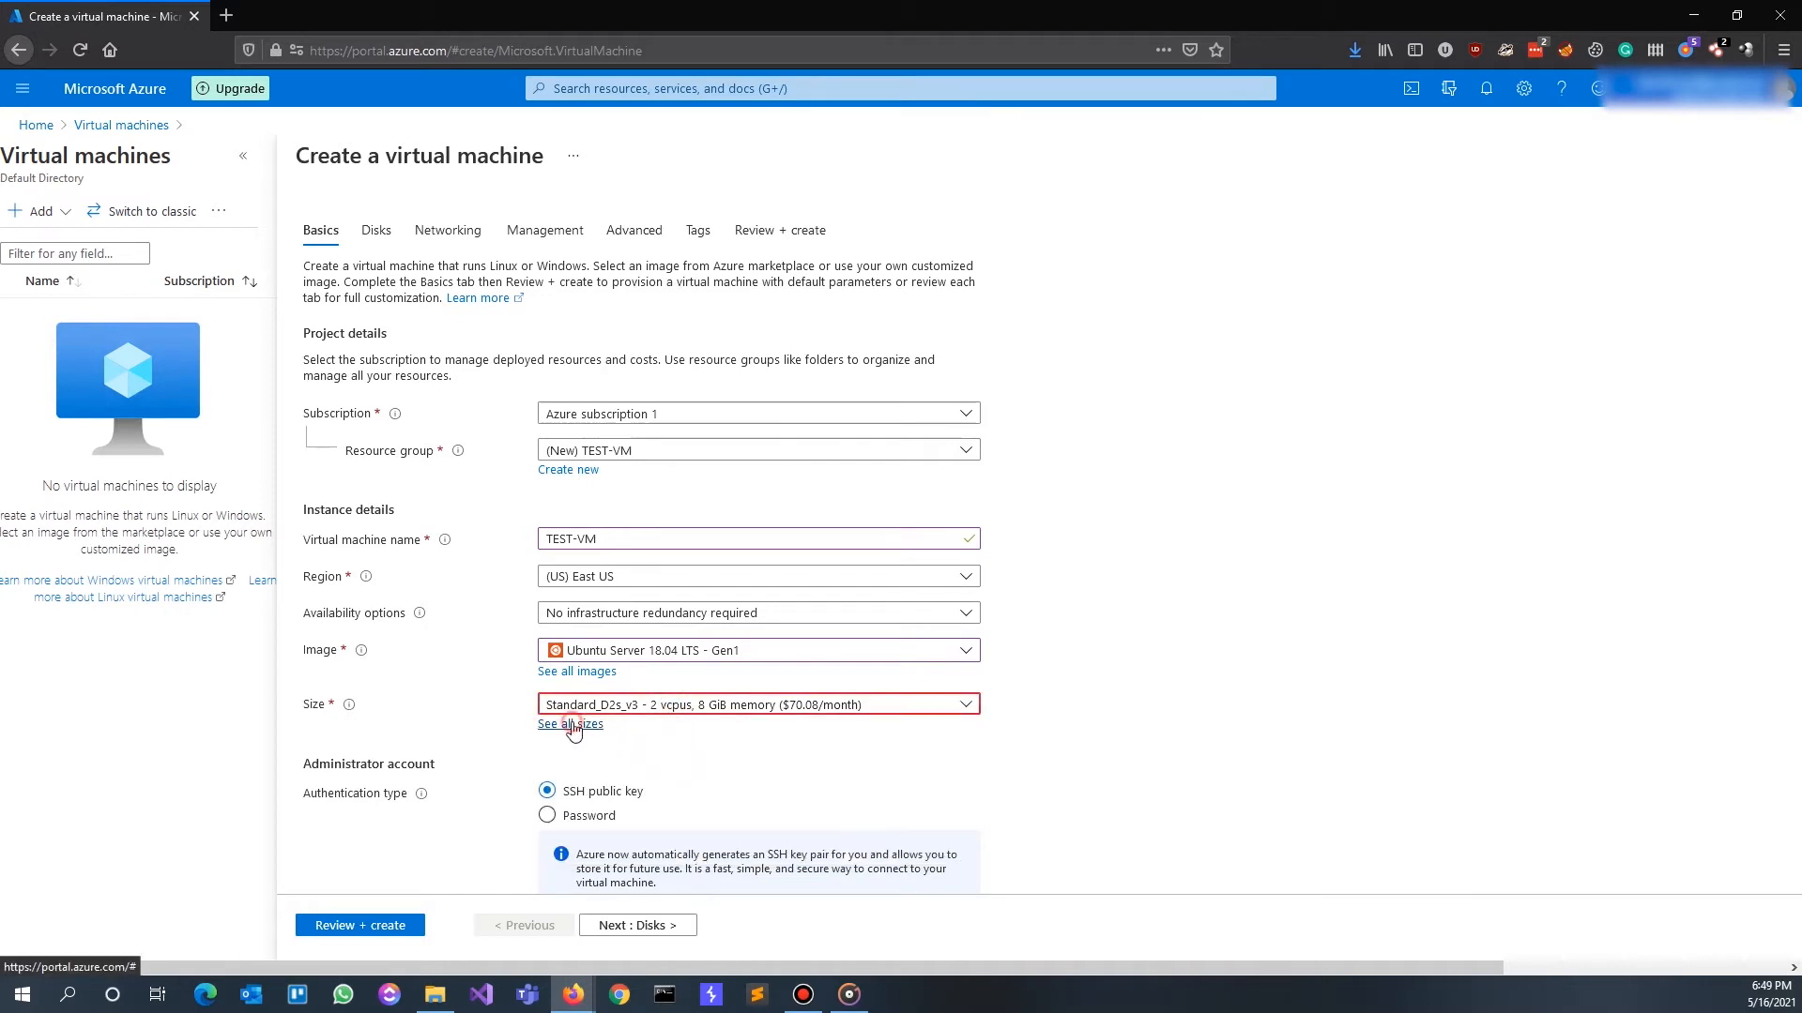
click(576, 726)
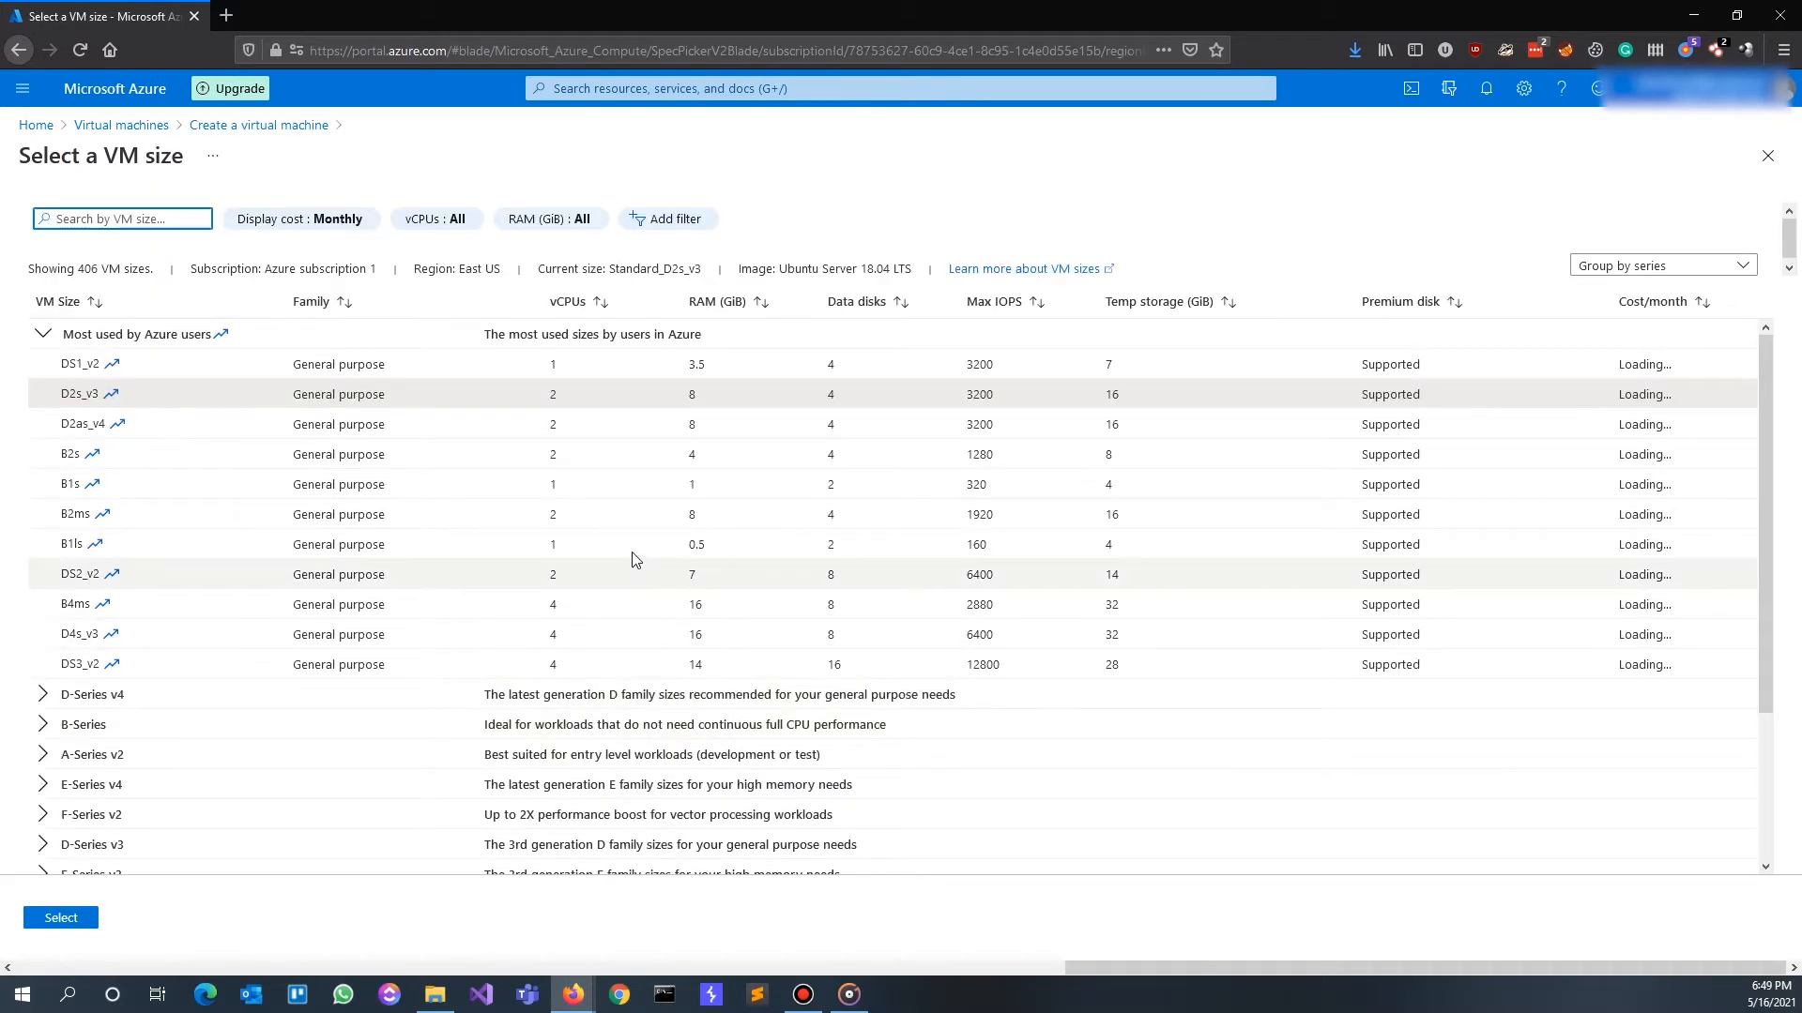
click(626, 487)
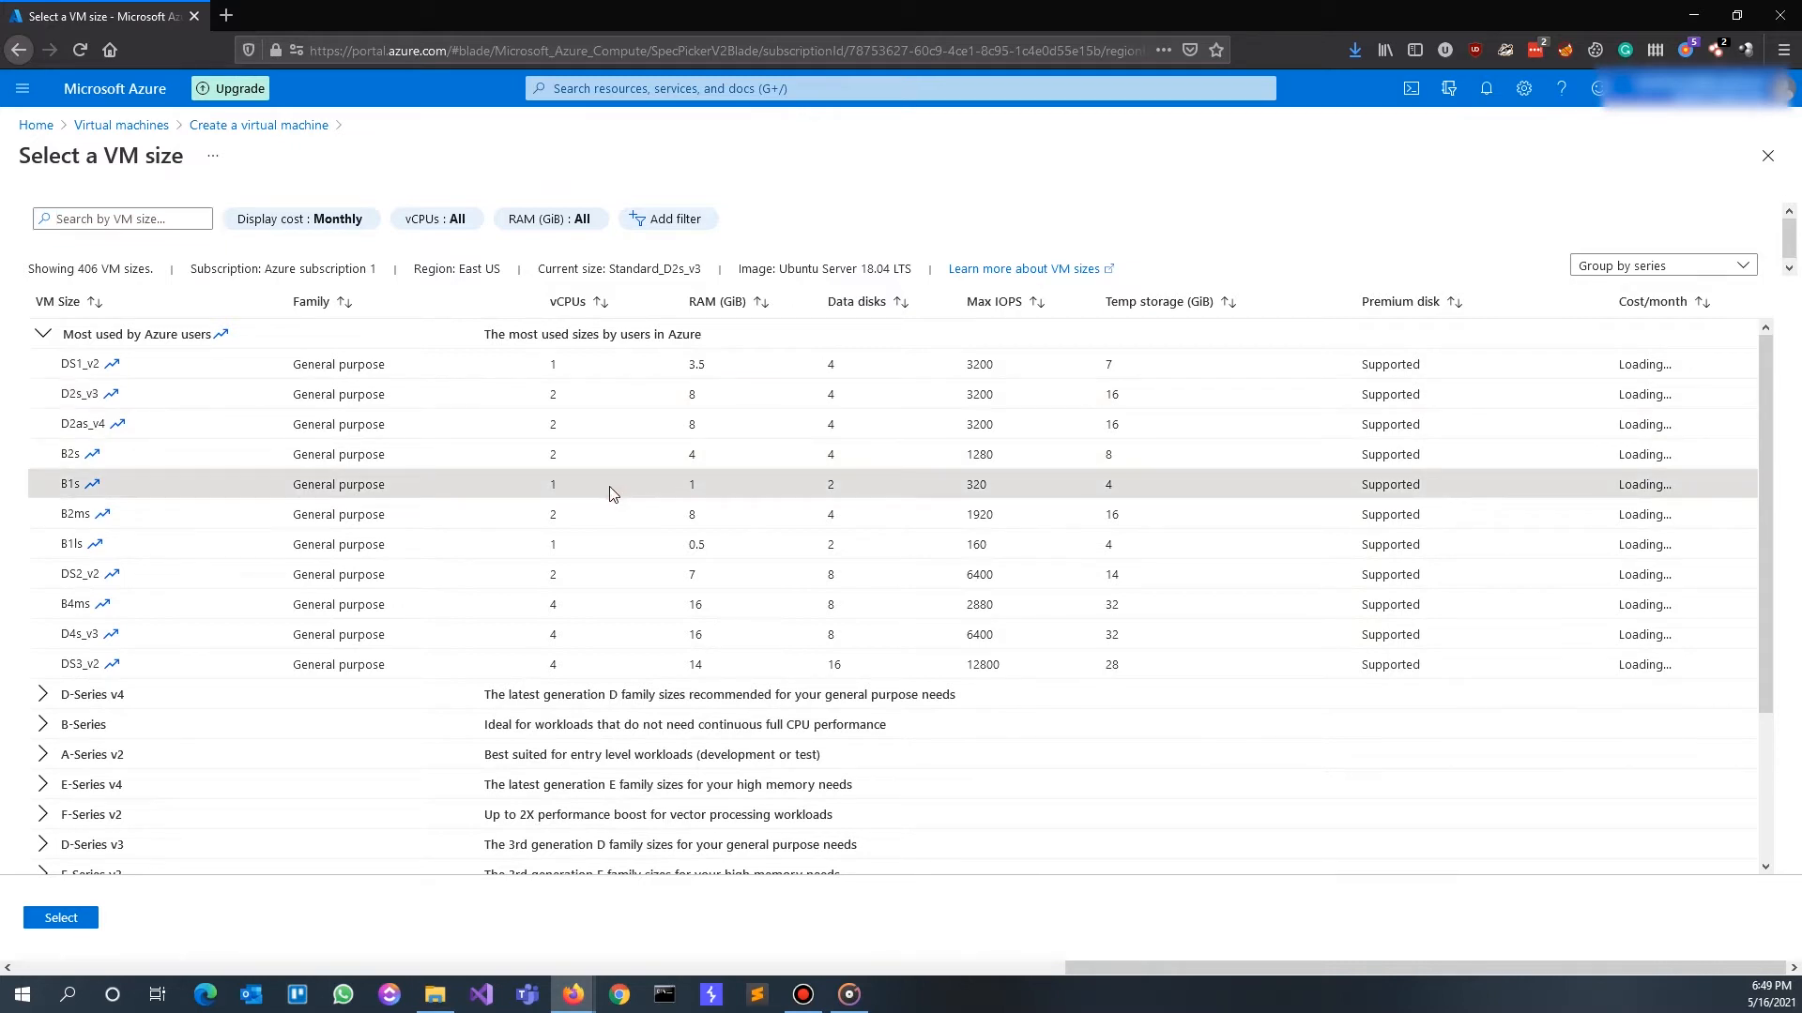
click(62, 919)
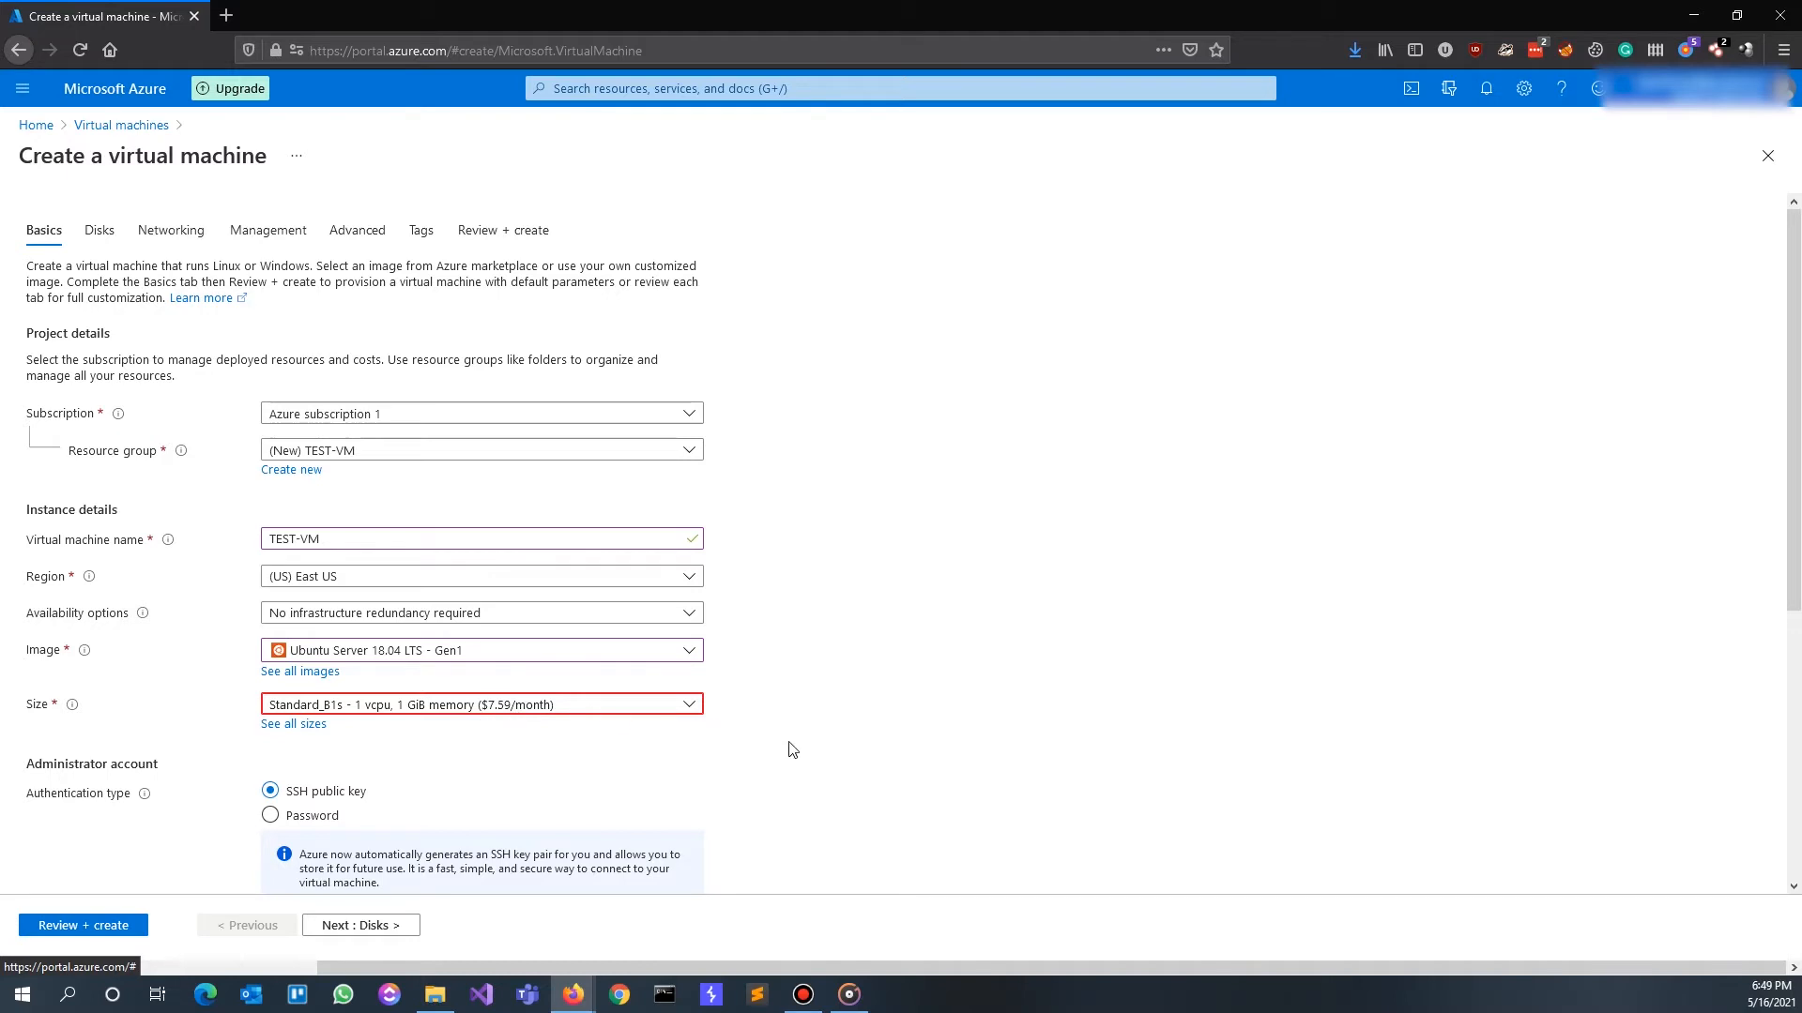
Choose SSH public key authentication for the administrator account and set the username to ubuntu
scroll(792, 750, down, 2)
scroll(793, 751, down, 2)
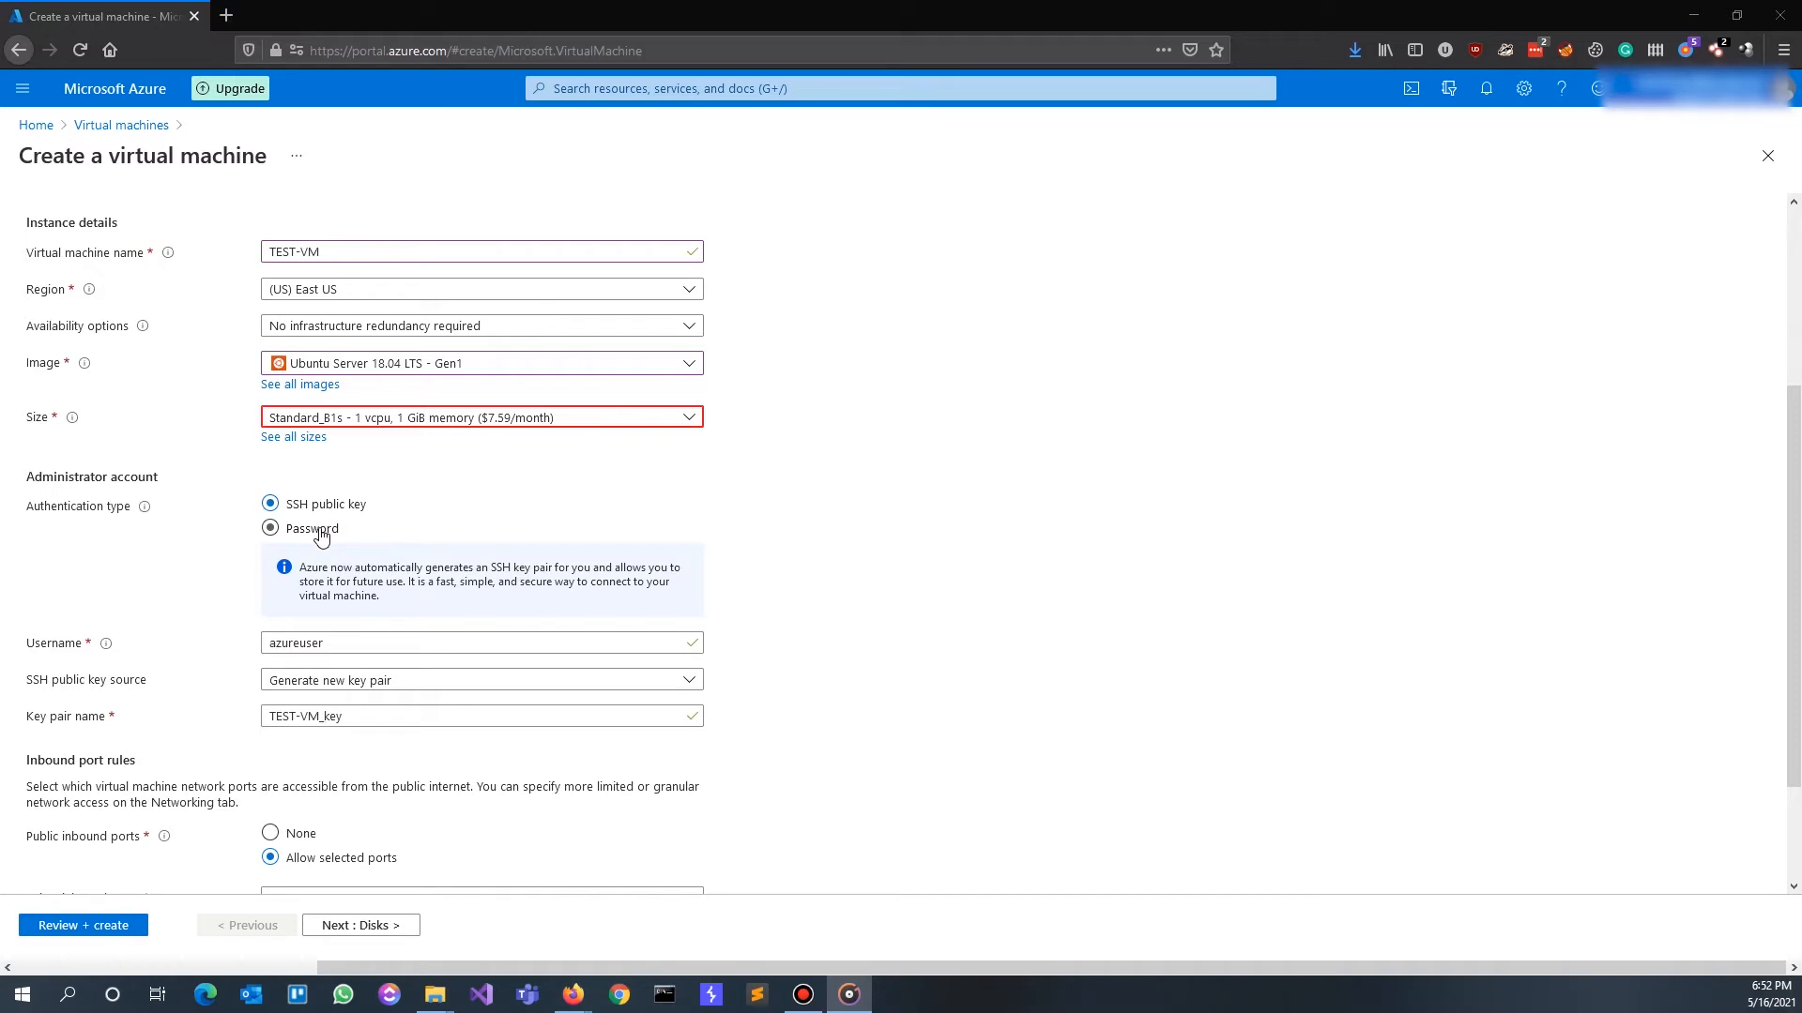
click(292, 509)
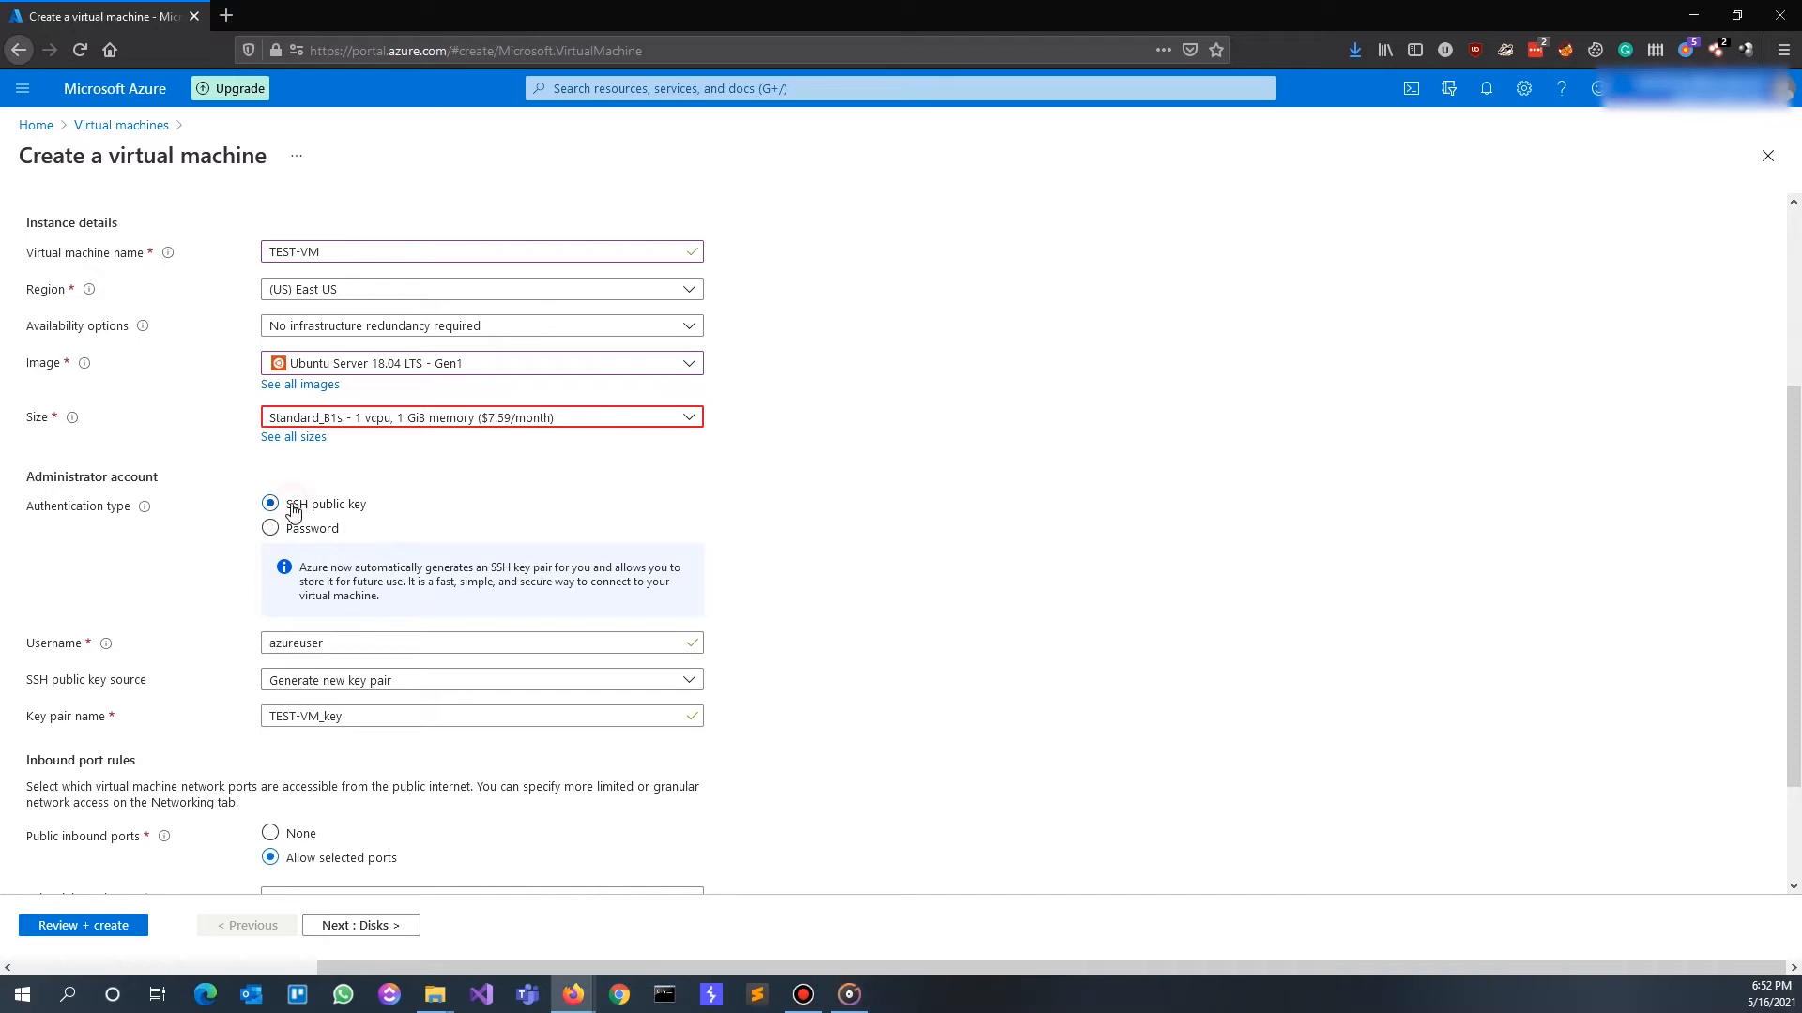
double_click(329, 642)
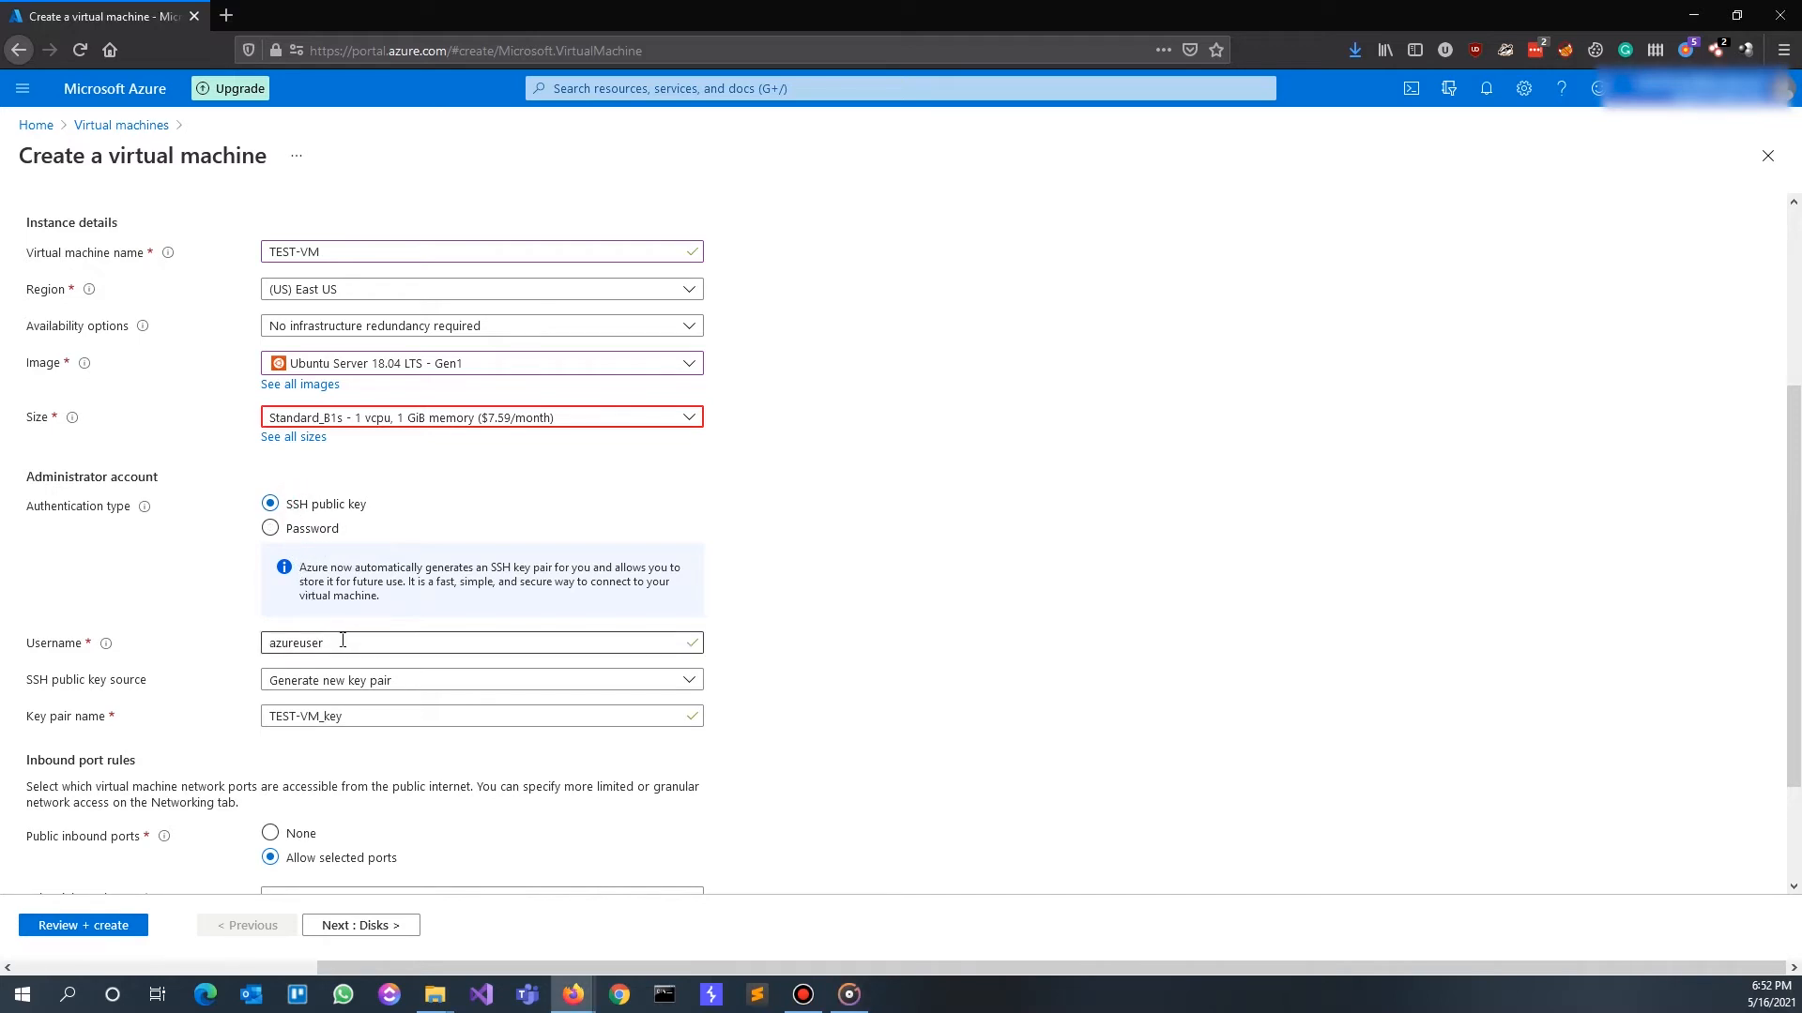
key(BackSpace)
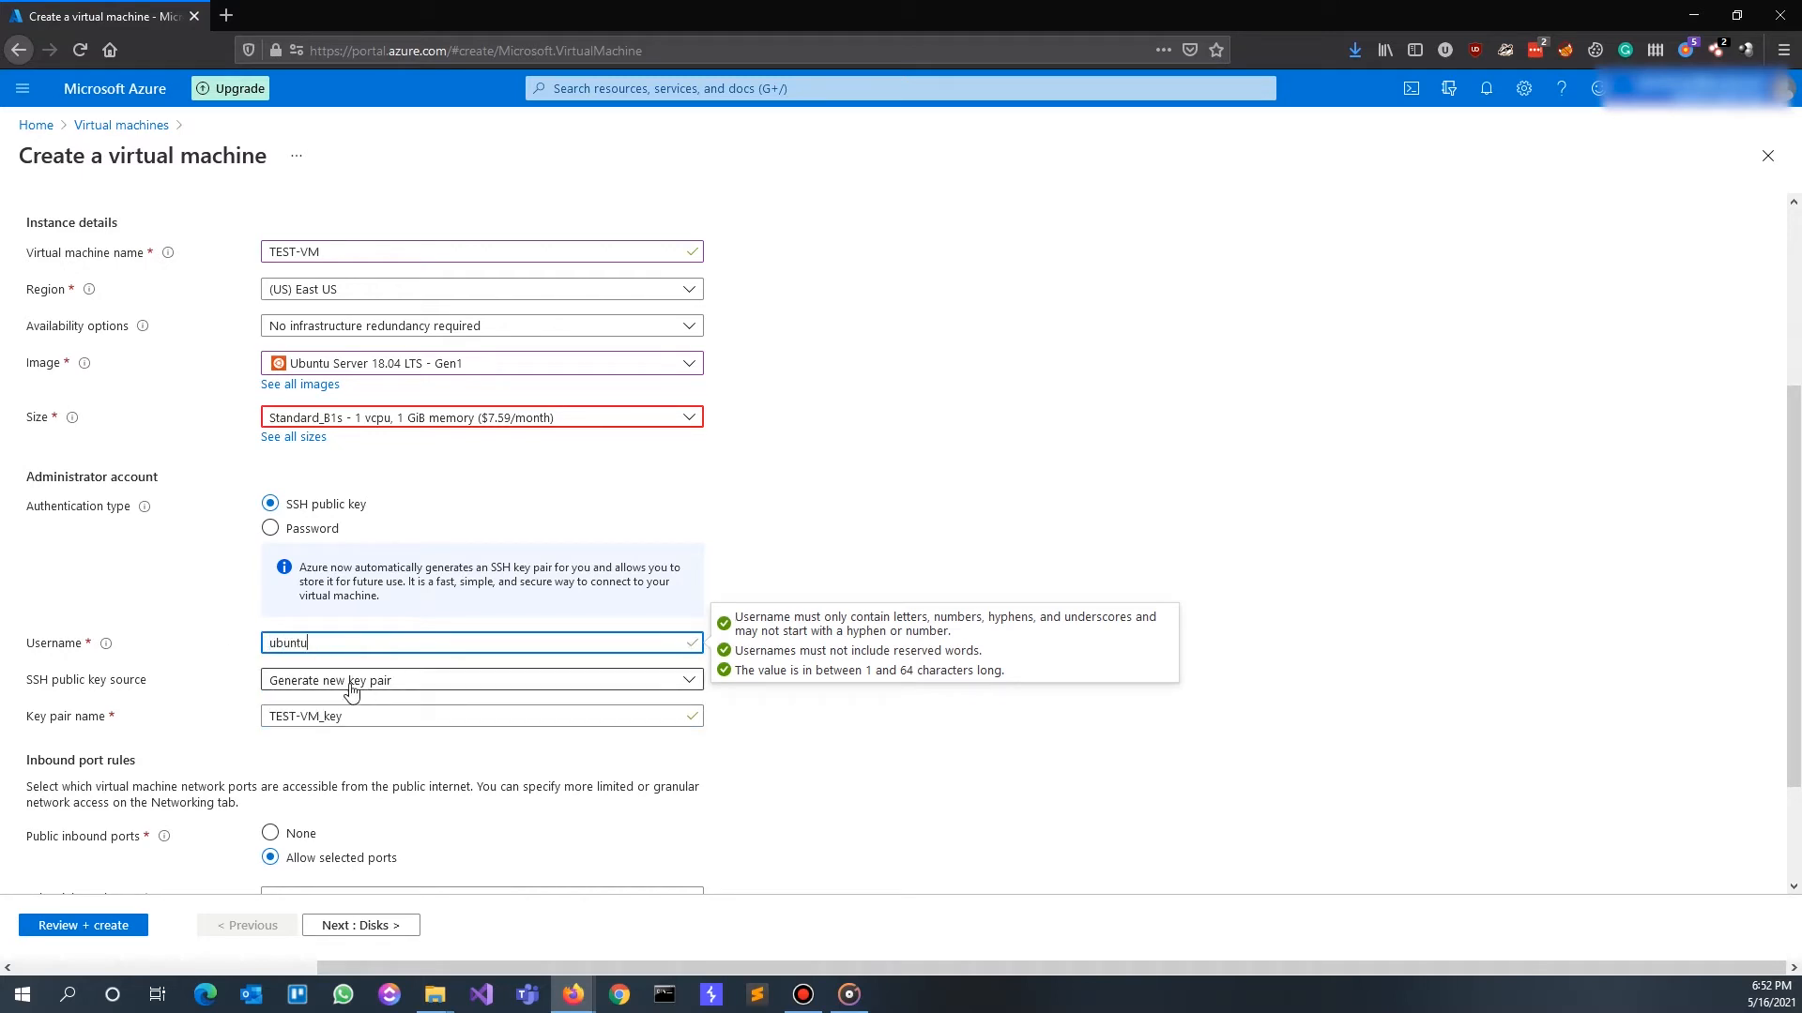
Set the SSH public key source to generate a new key pair, keeping the key pair name TEST-VM_key
click(292, 681)
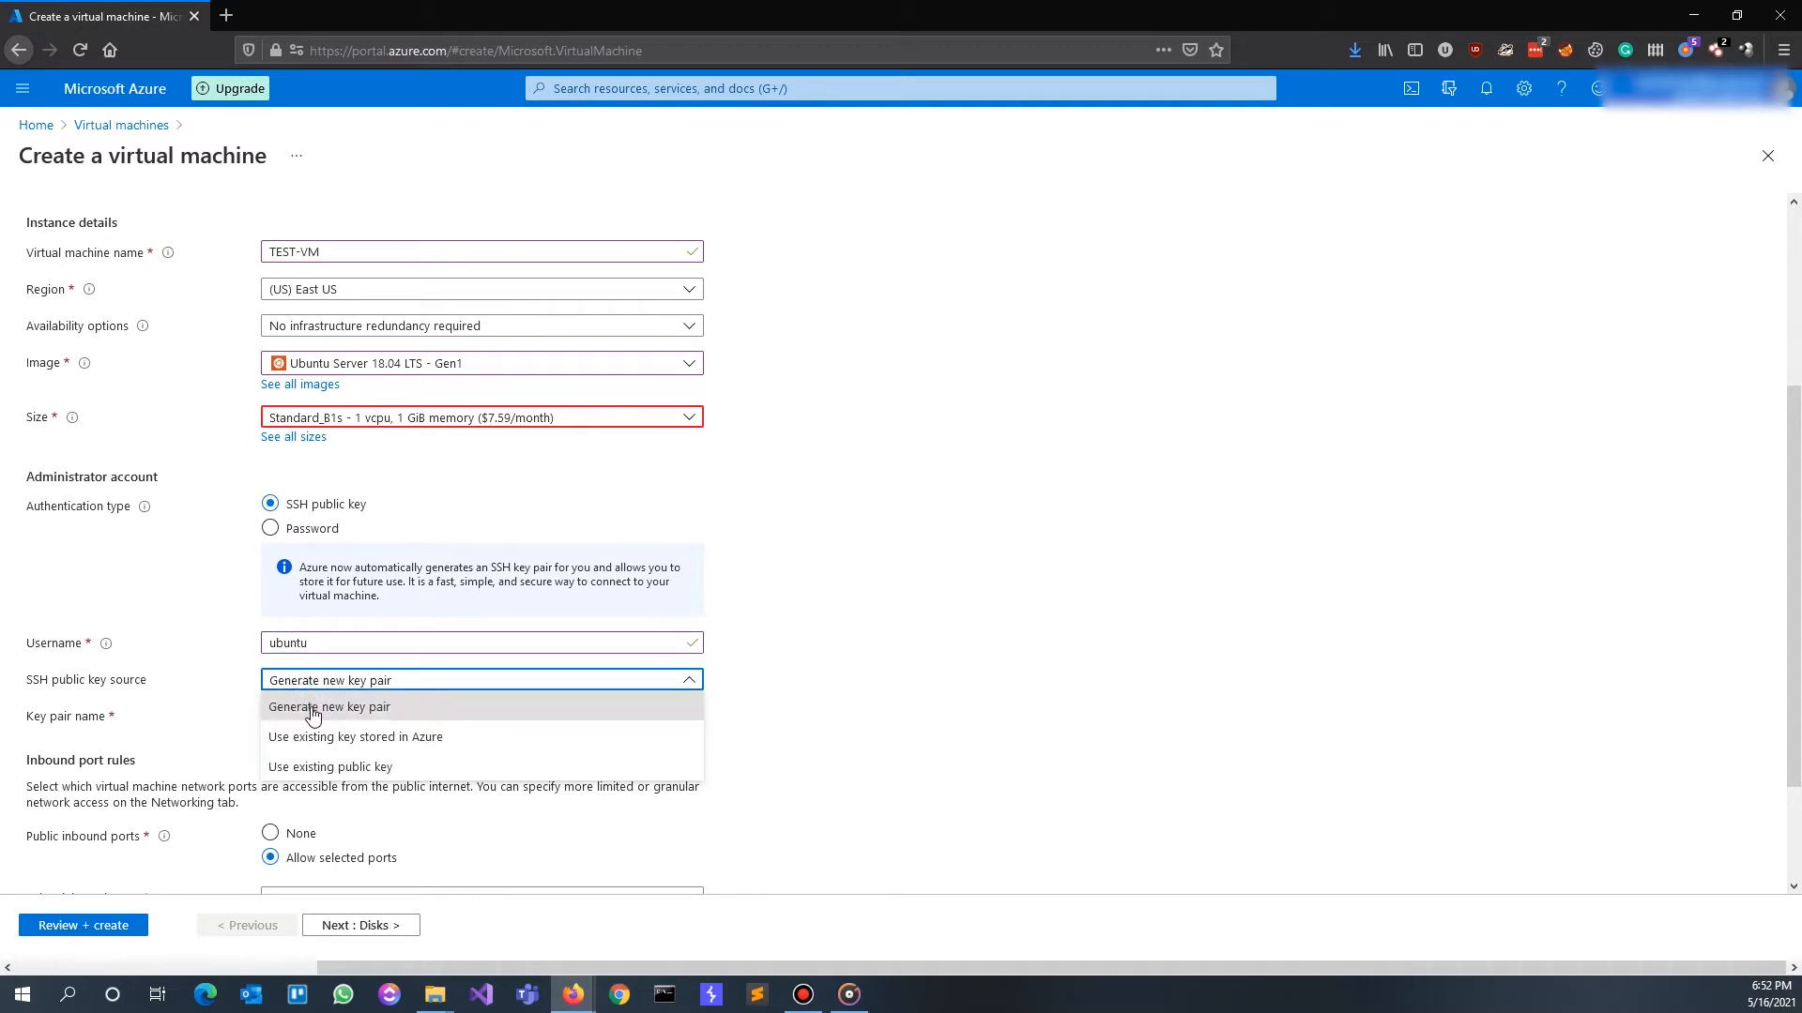
click(313, 710)
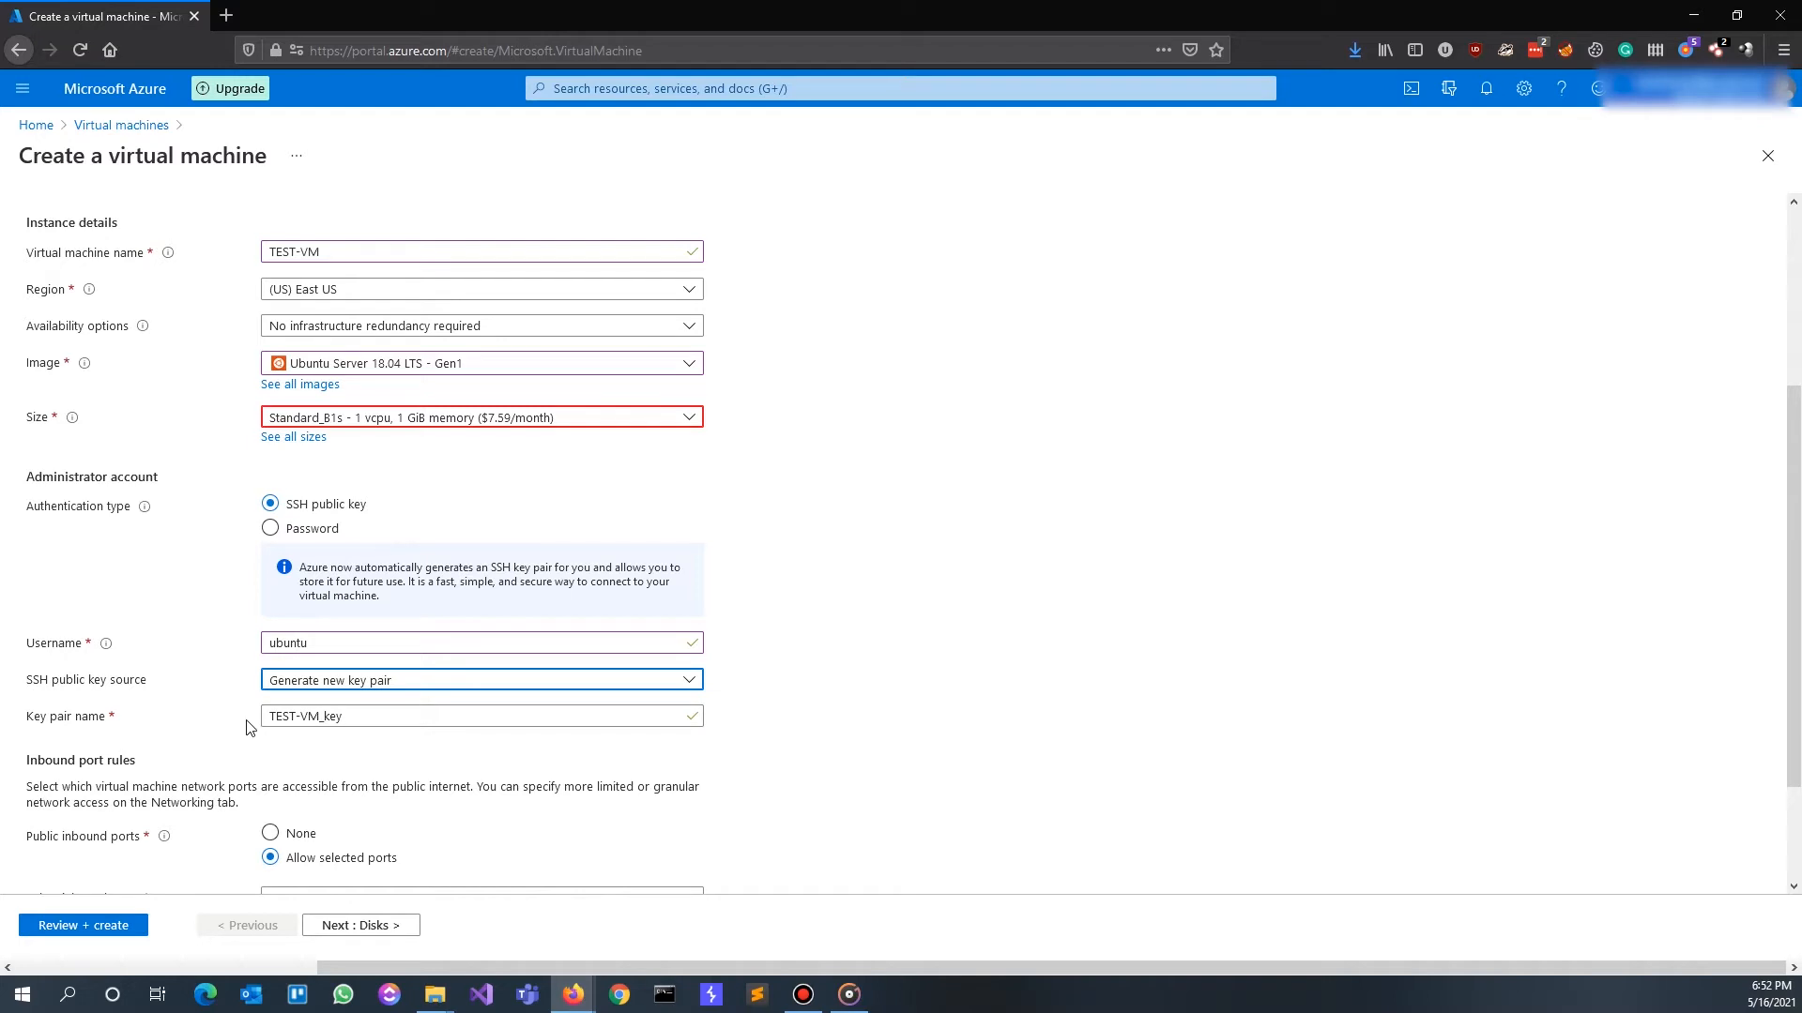
click(350, 718)
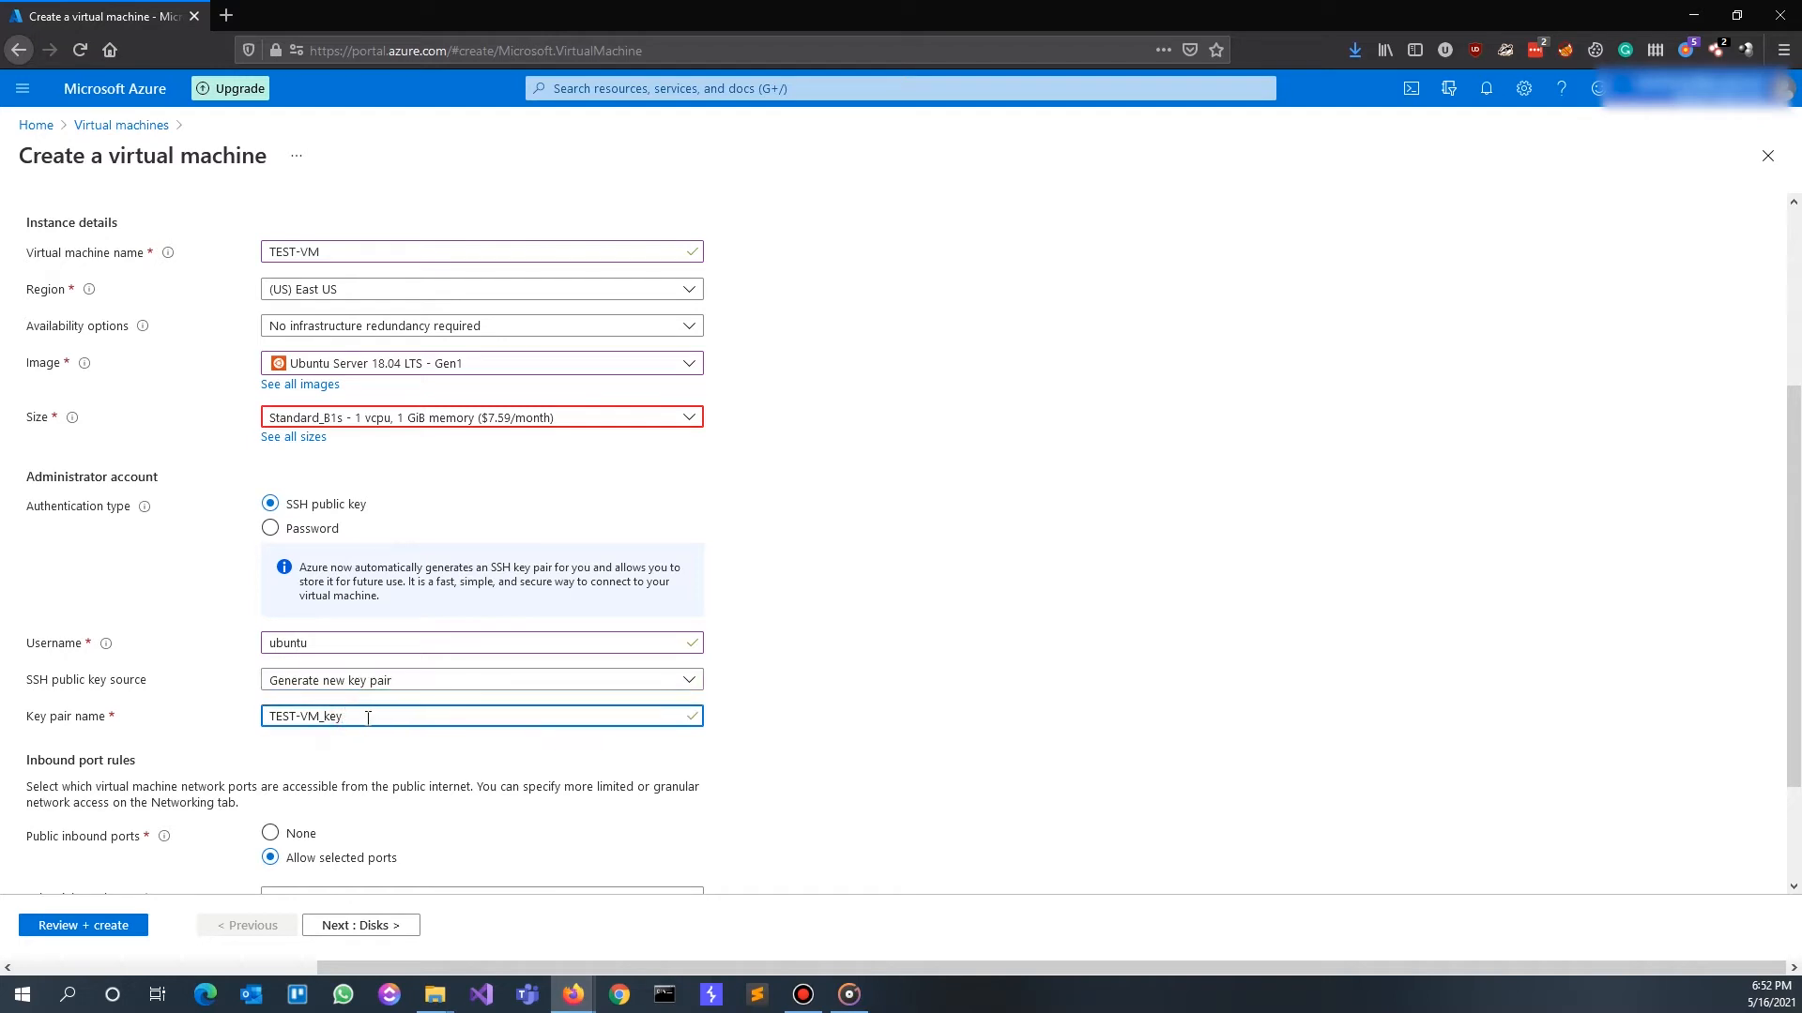
click(375, 768)
Keep SSH (22) as the only selected public inbound port
scroll(375, 767, down, 2)
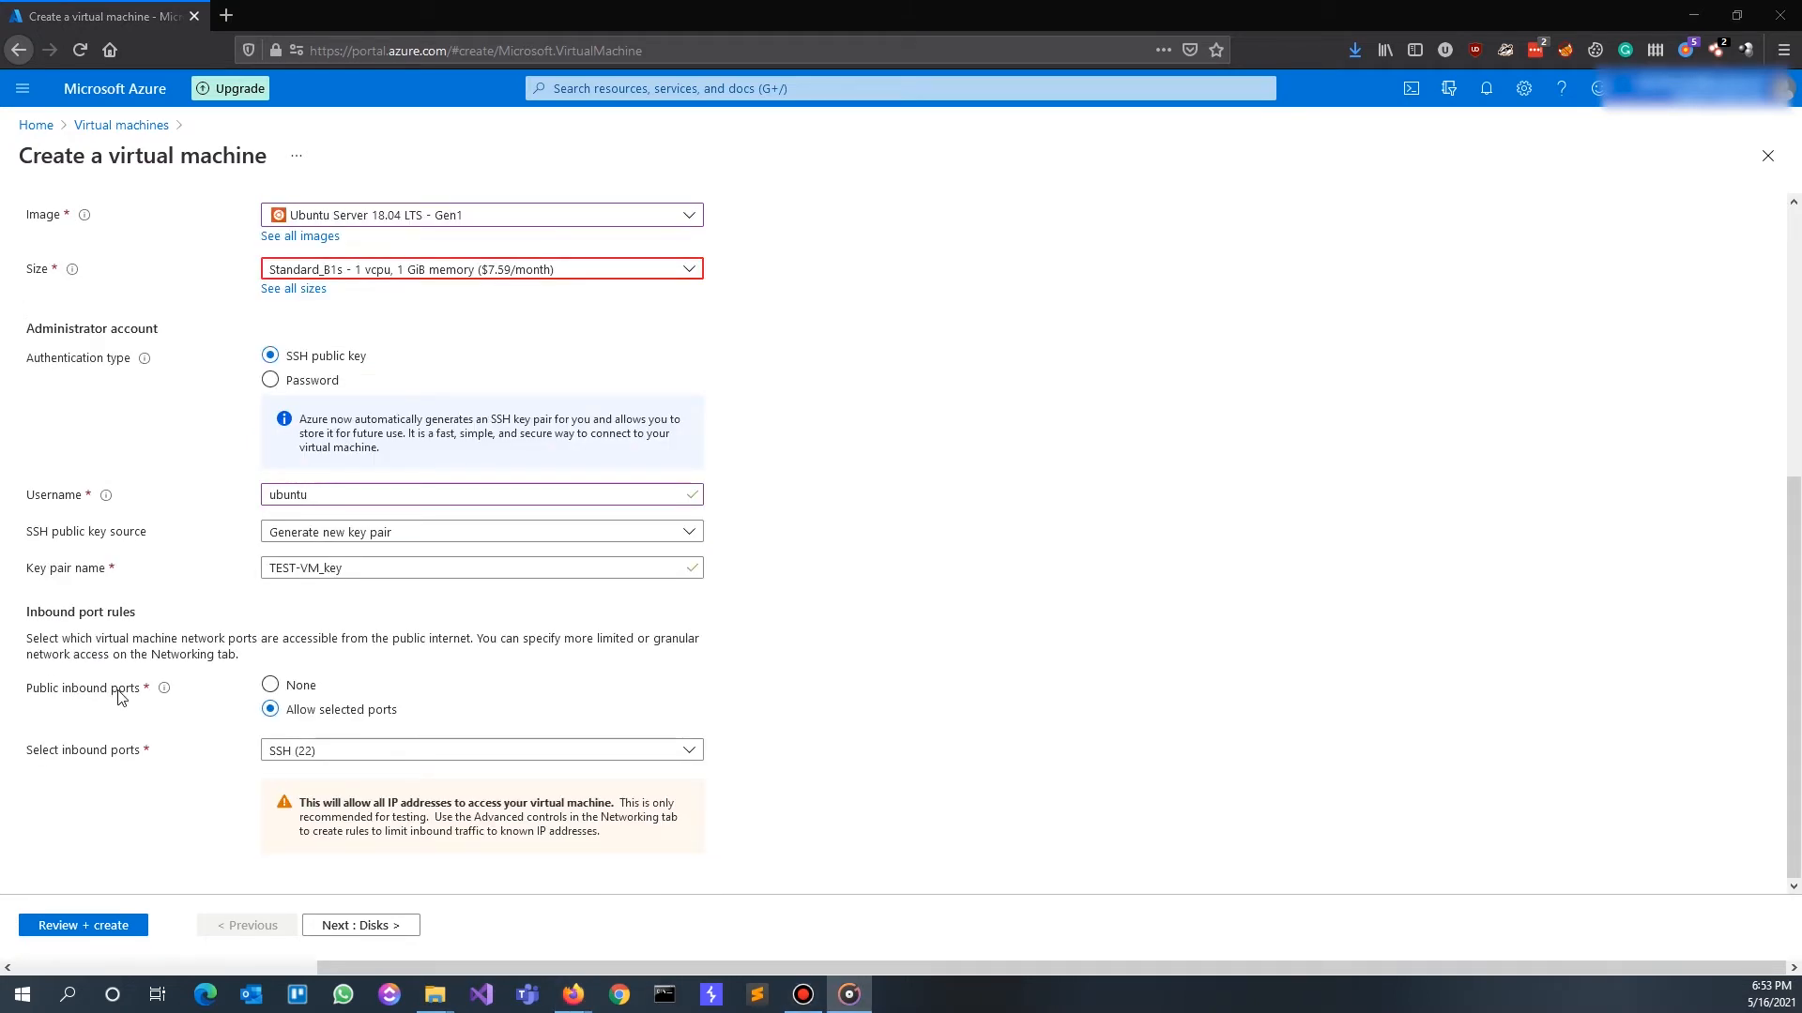
click(282, 755)
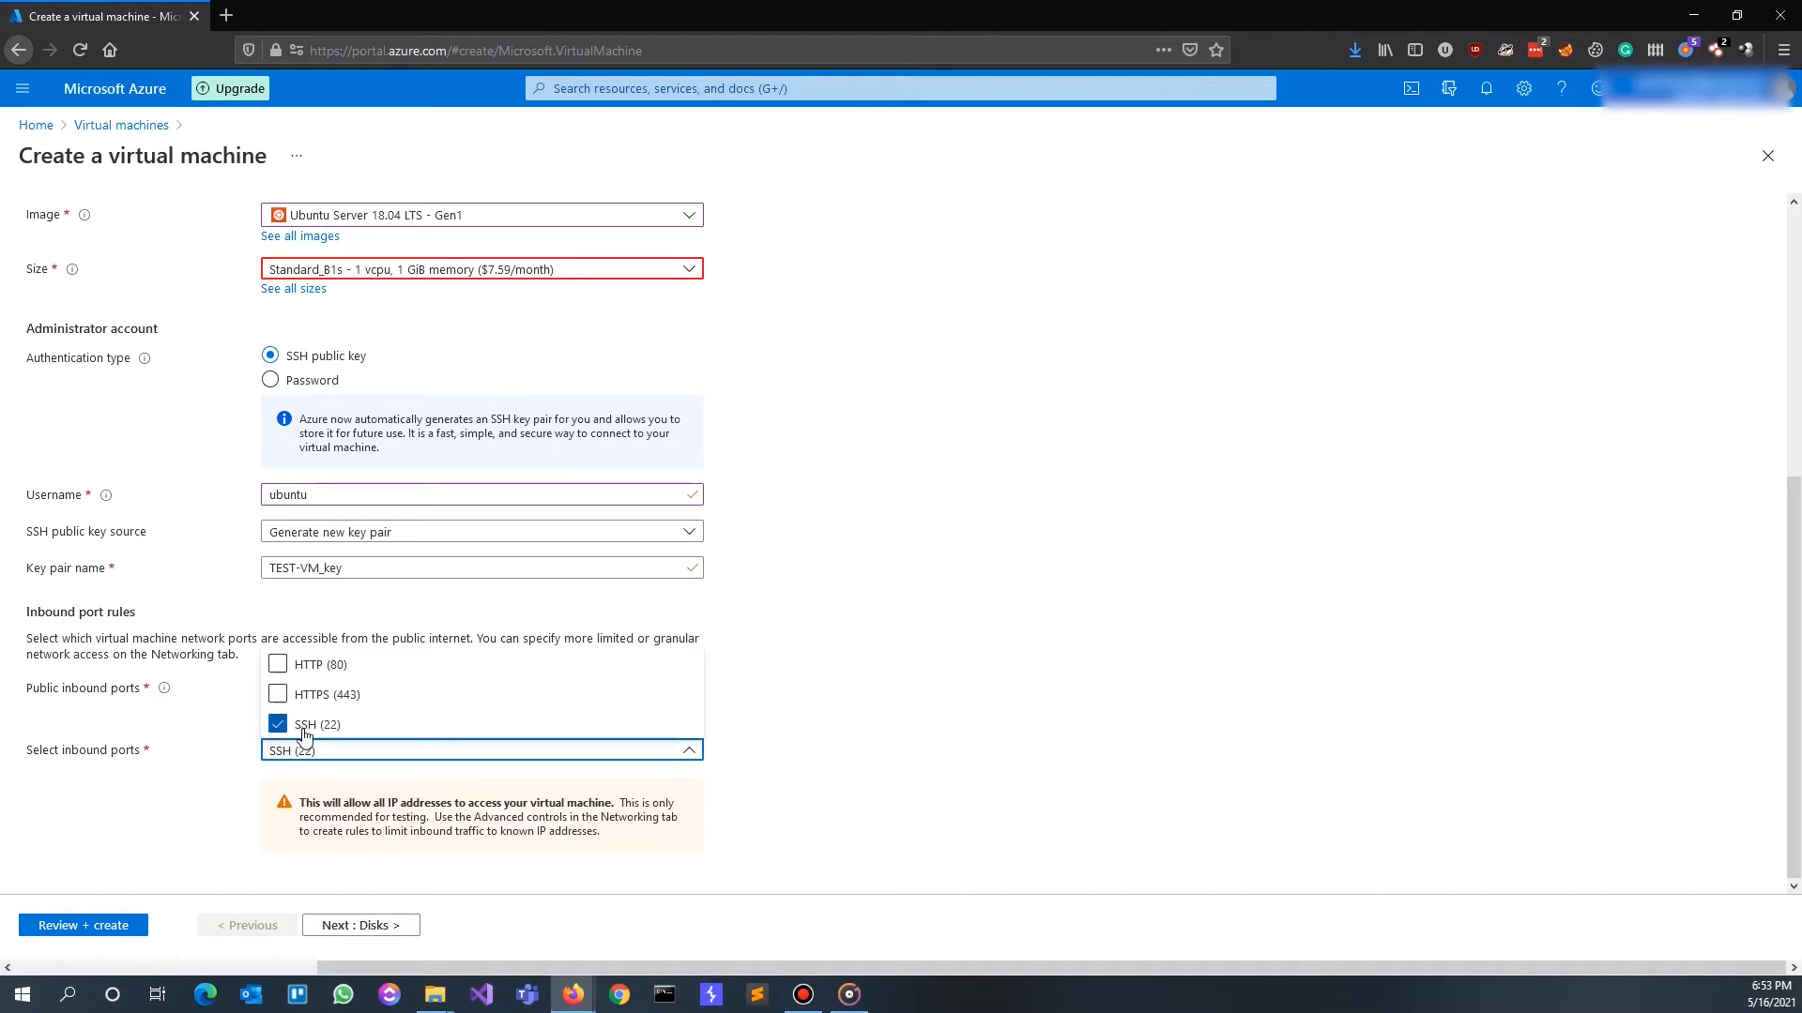
click(242, 809)
In the disk settings, create and attach a new empty 1024 GiB Premium SSD data disk with the default options
click(362, 927)
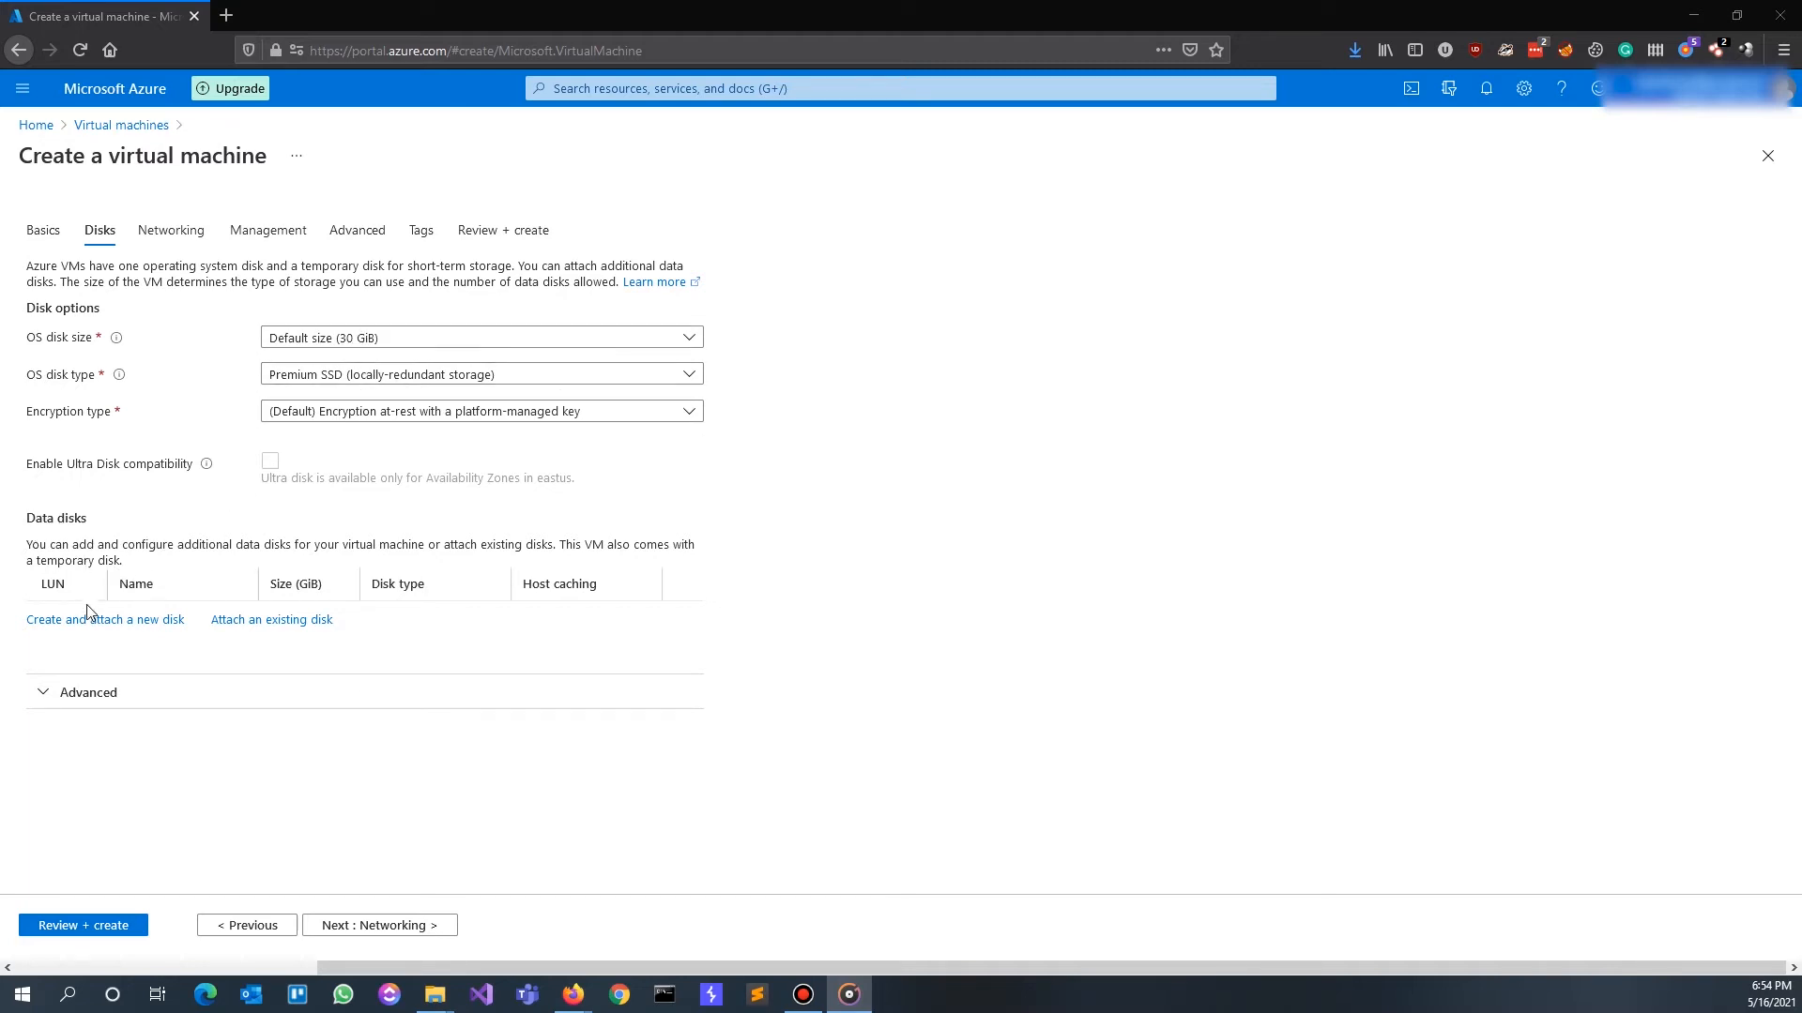
click(118, 625)
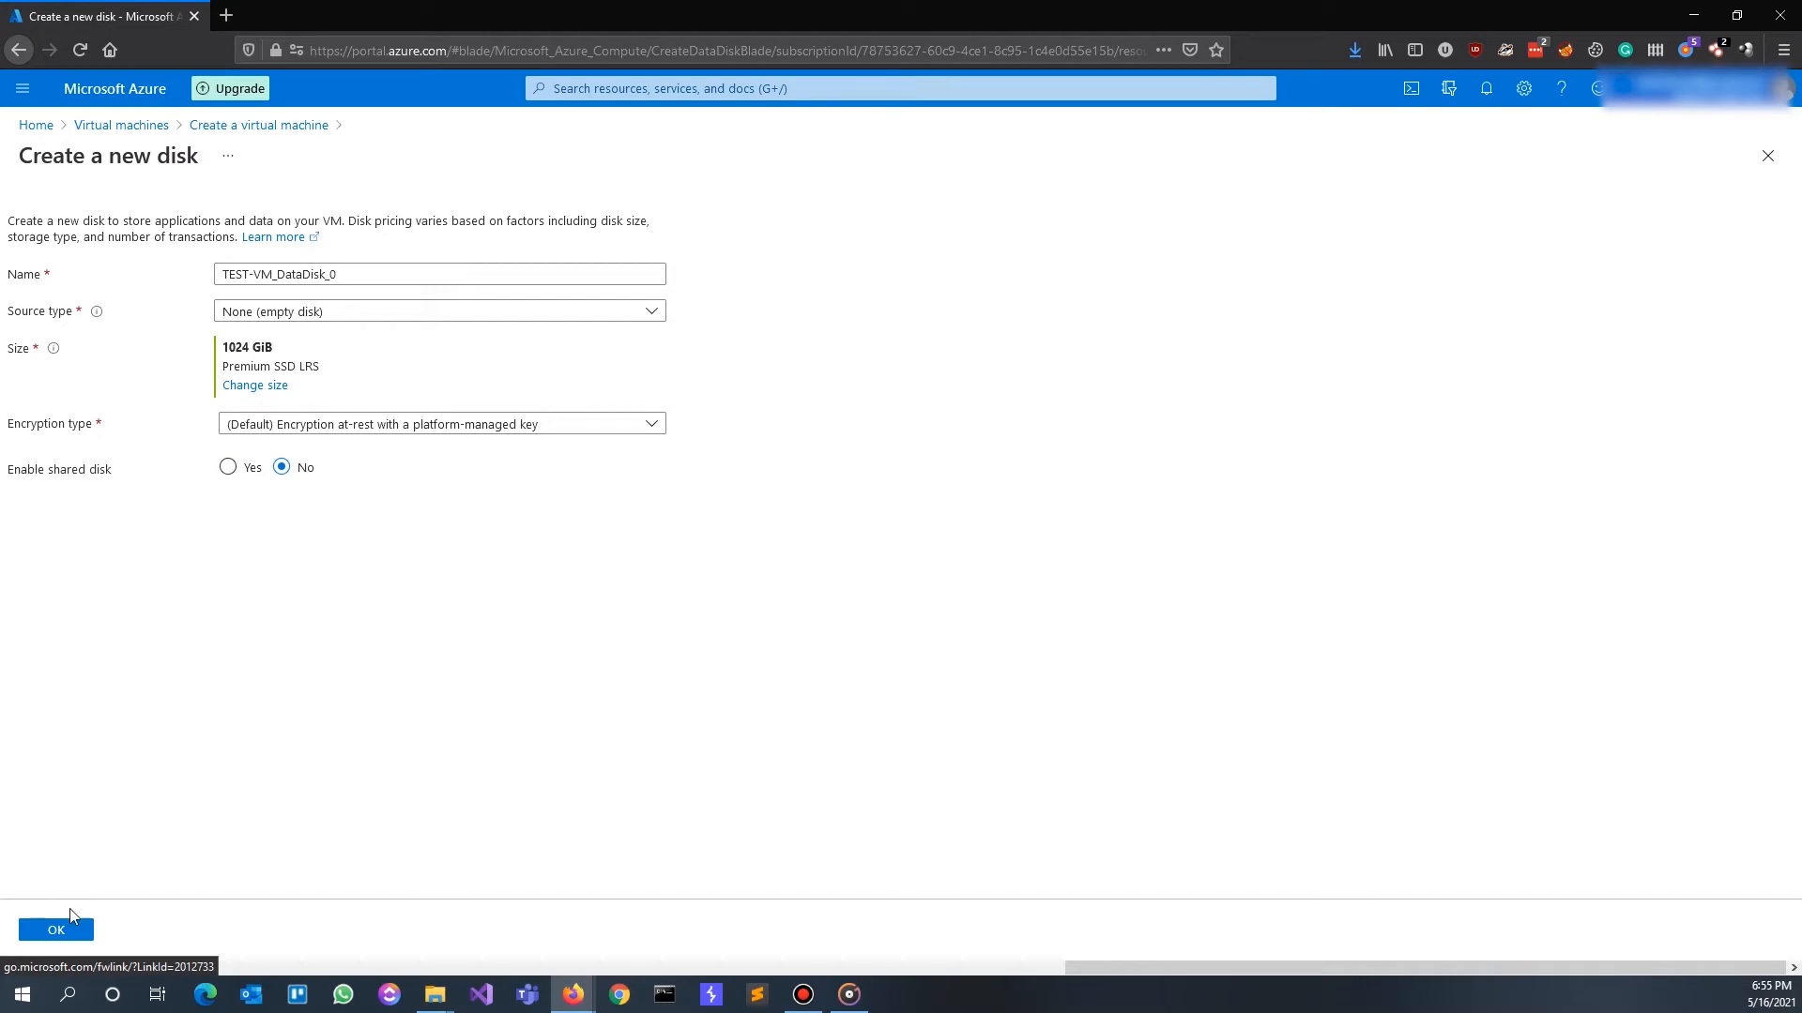
click(59, 931)
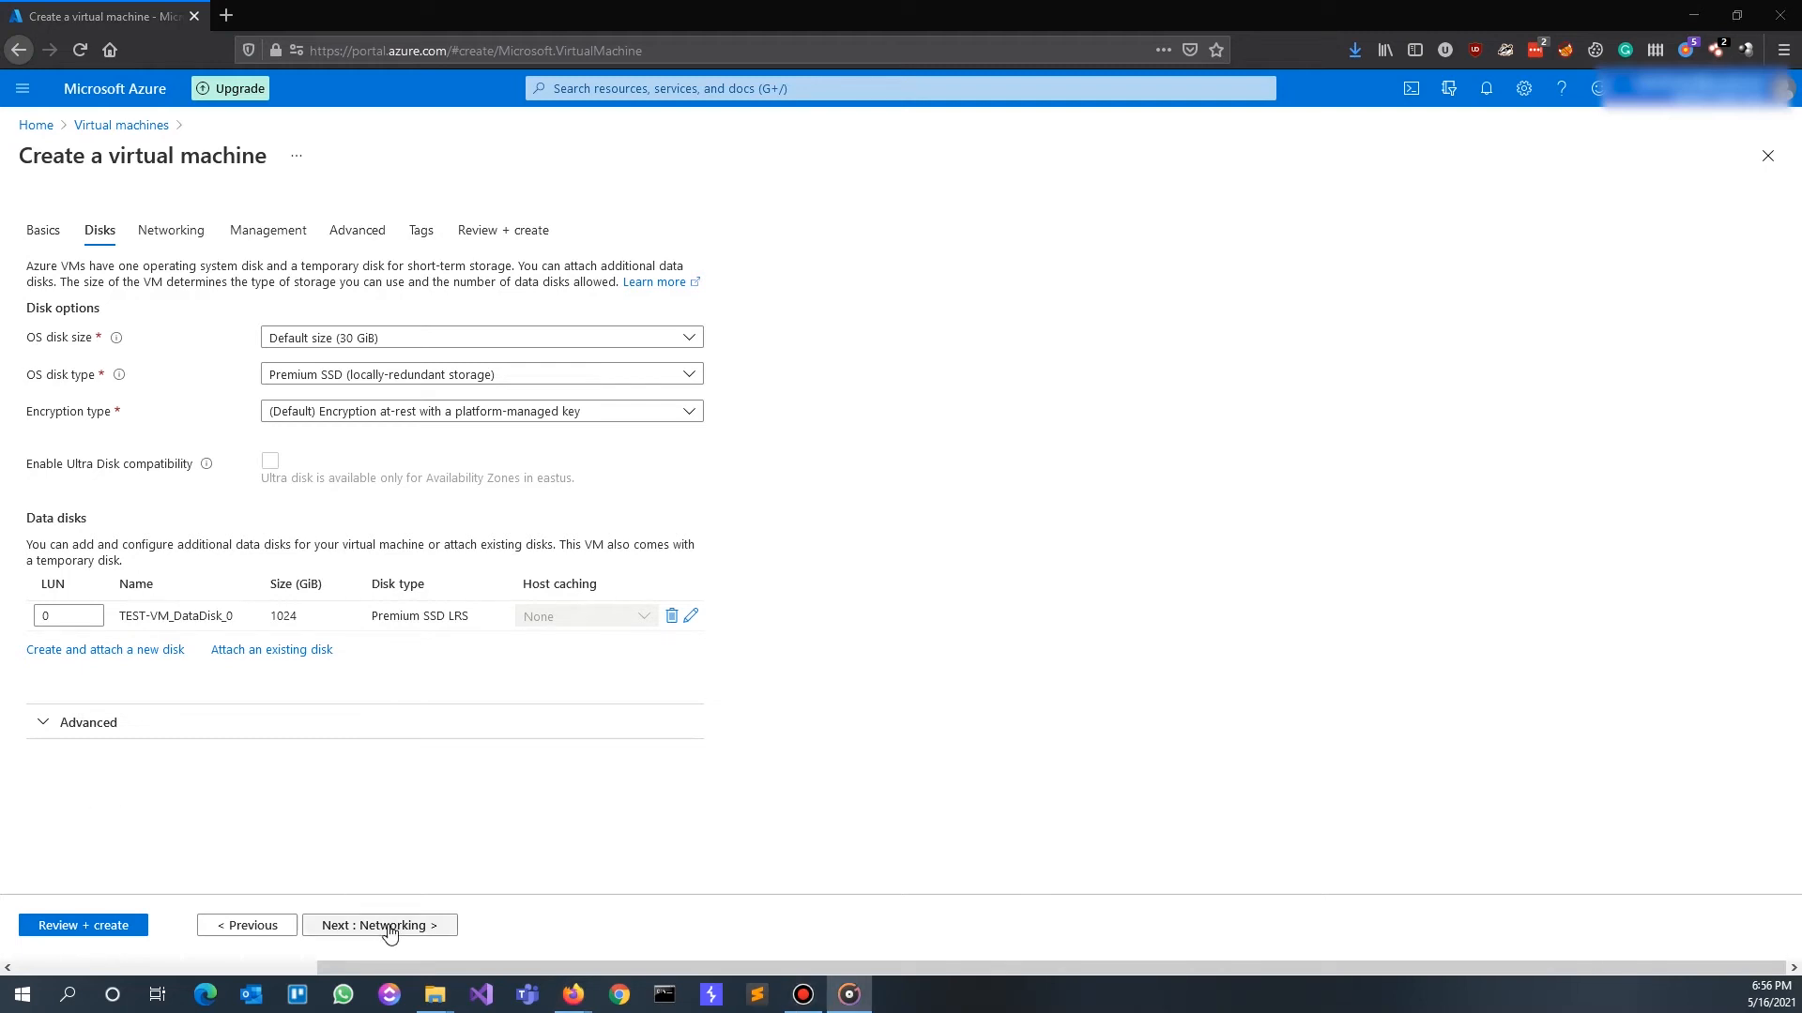
Keep the default networking settings and bring up the final review of the virtual machine configuration
click(390, 929)
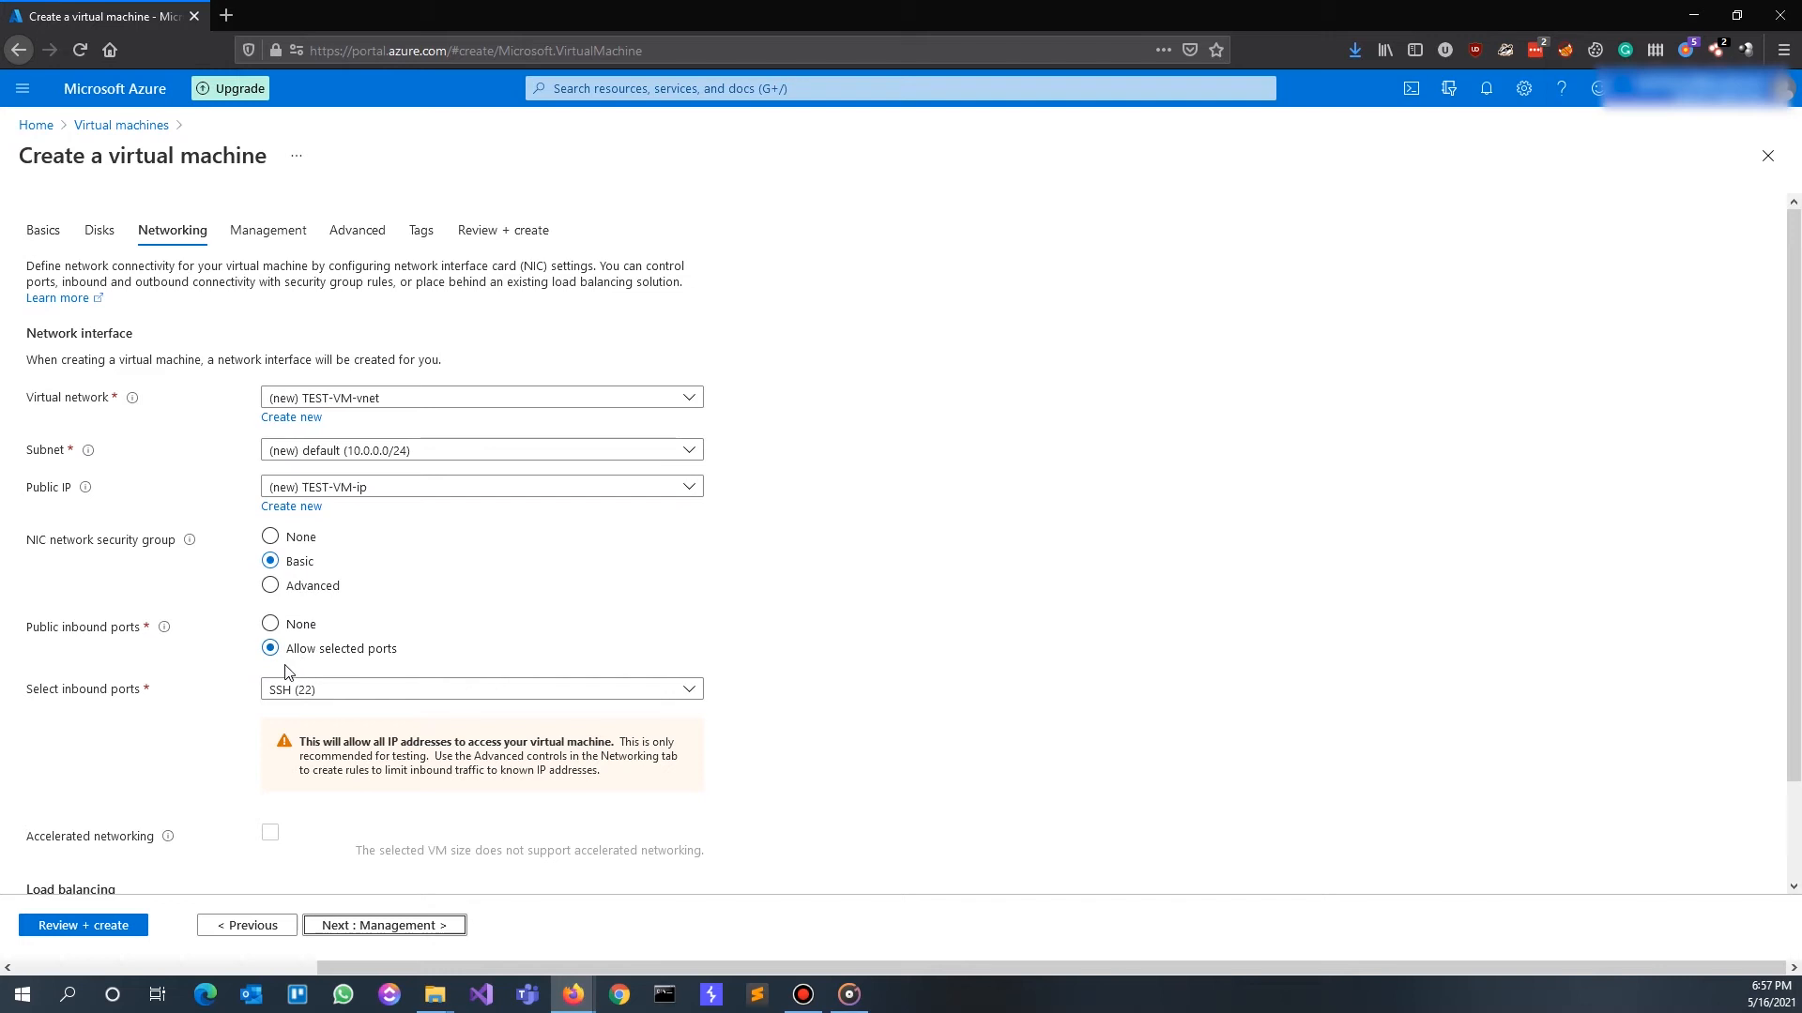
scroll(242, 741, down, 2)
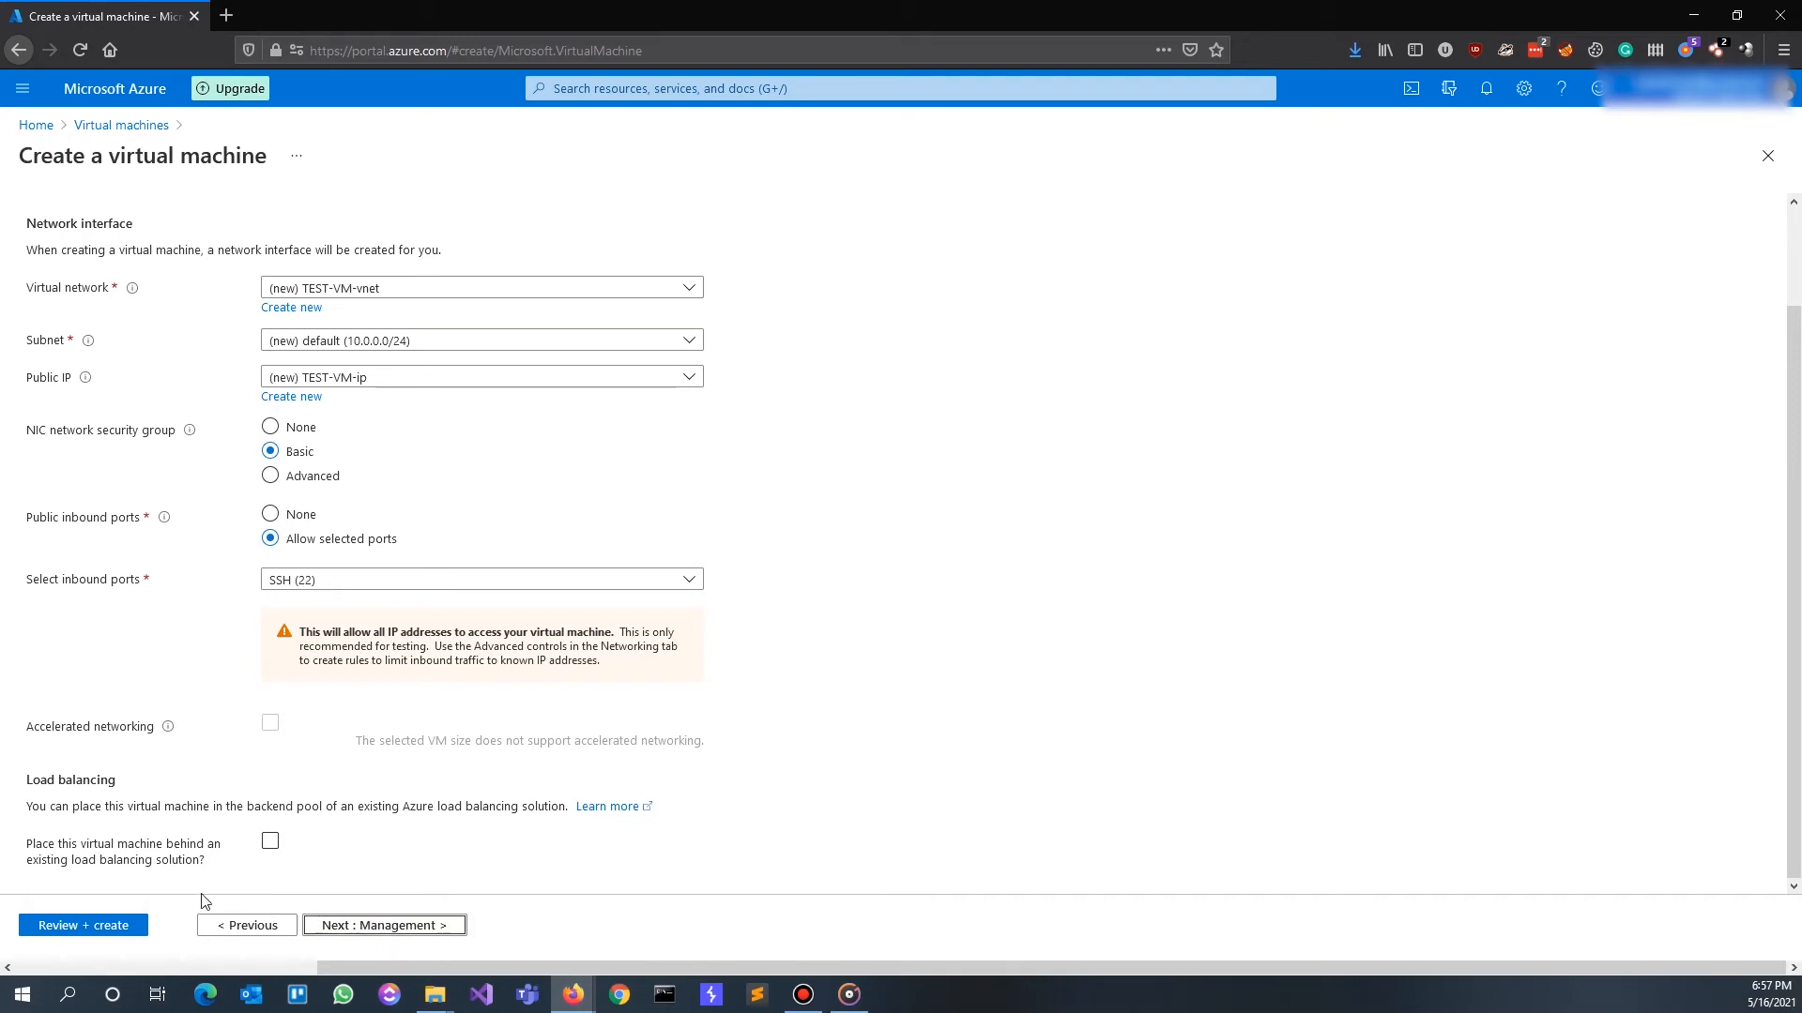
click(83, 927)
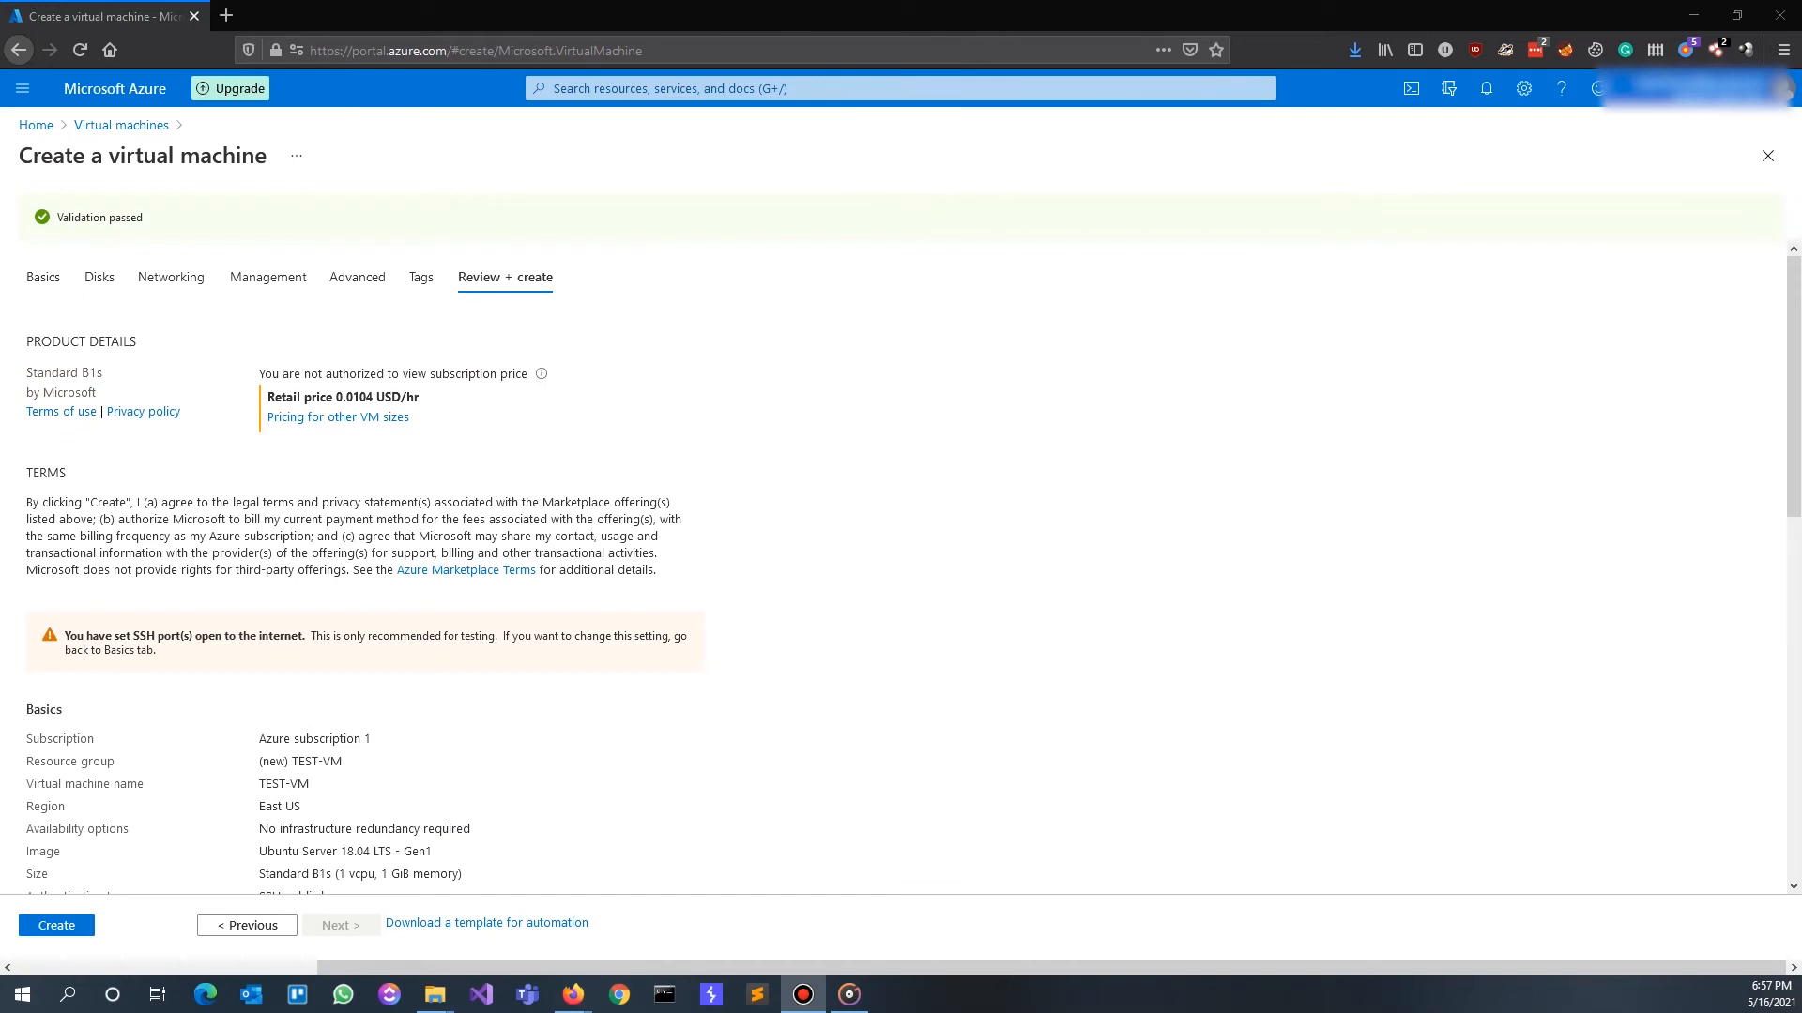
Create the virtual machine, generating the new key pair and saving the private key file TEST-VM_key.pem
click(62, 927)
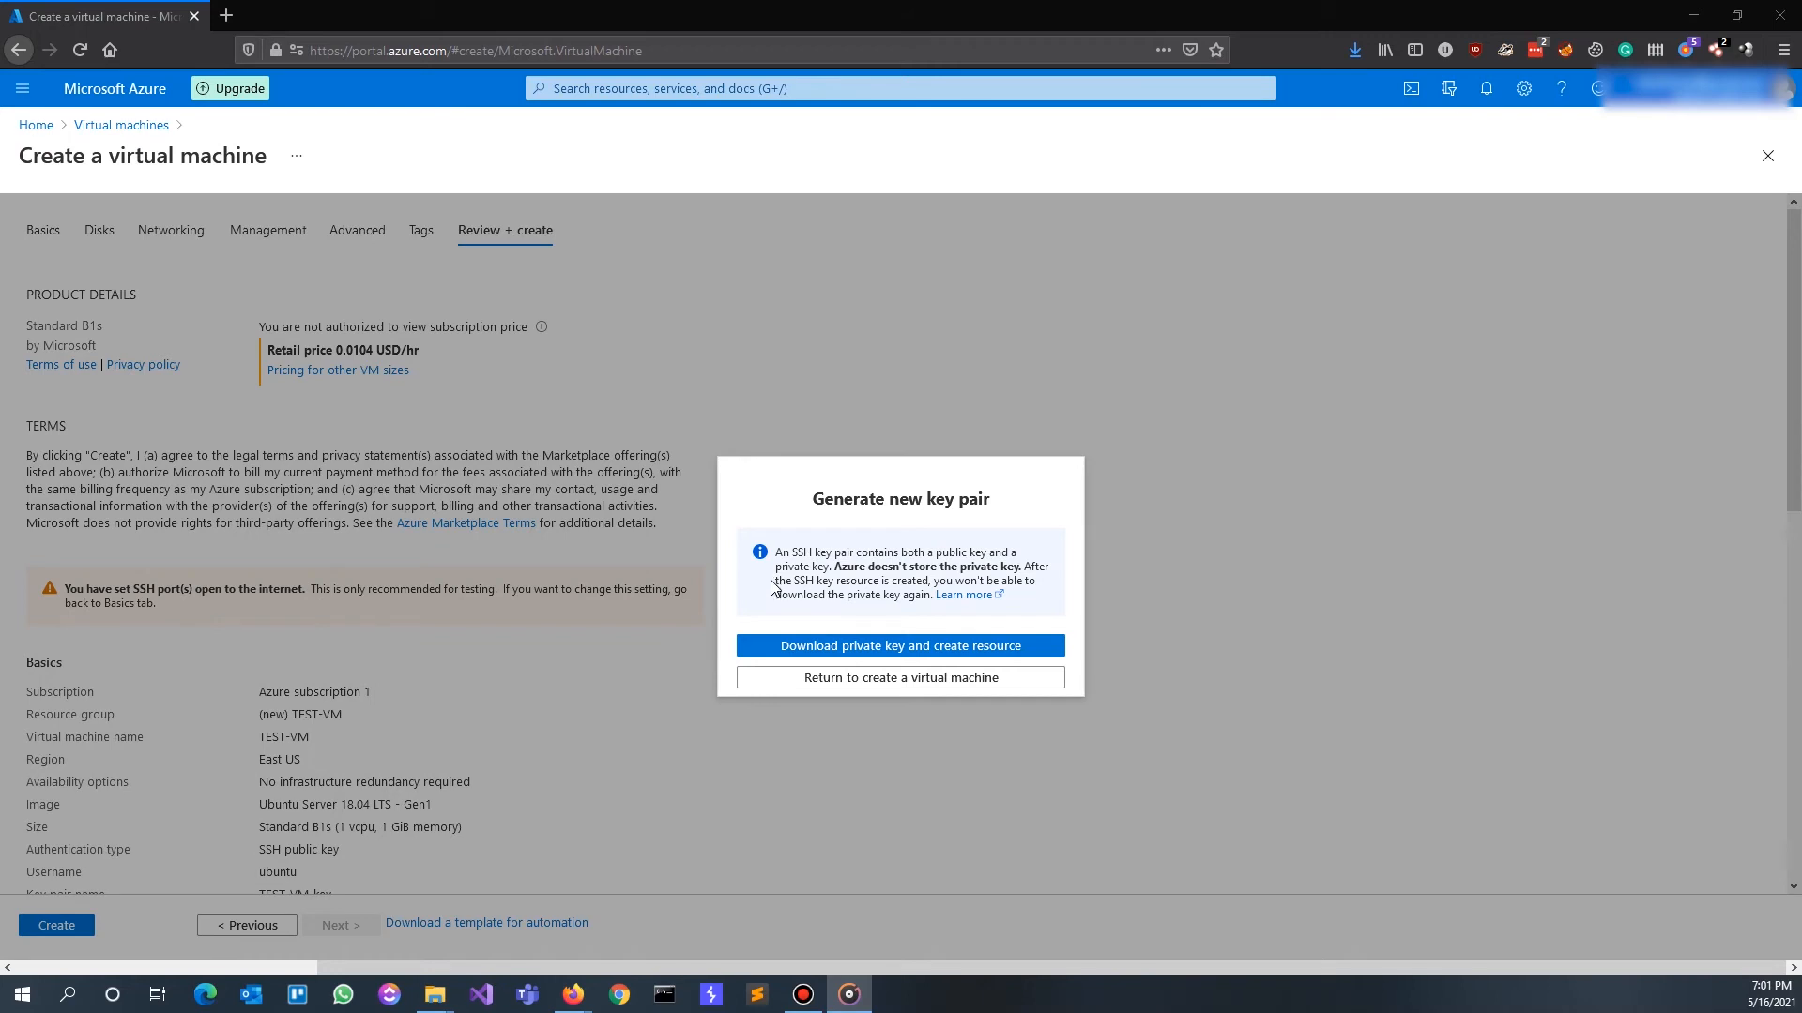
click(817, 647)
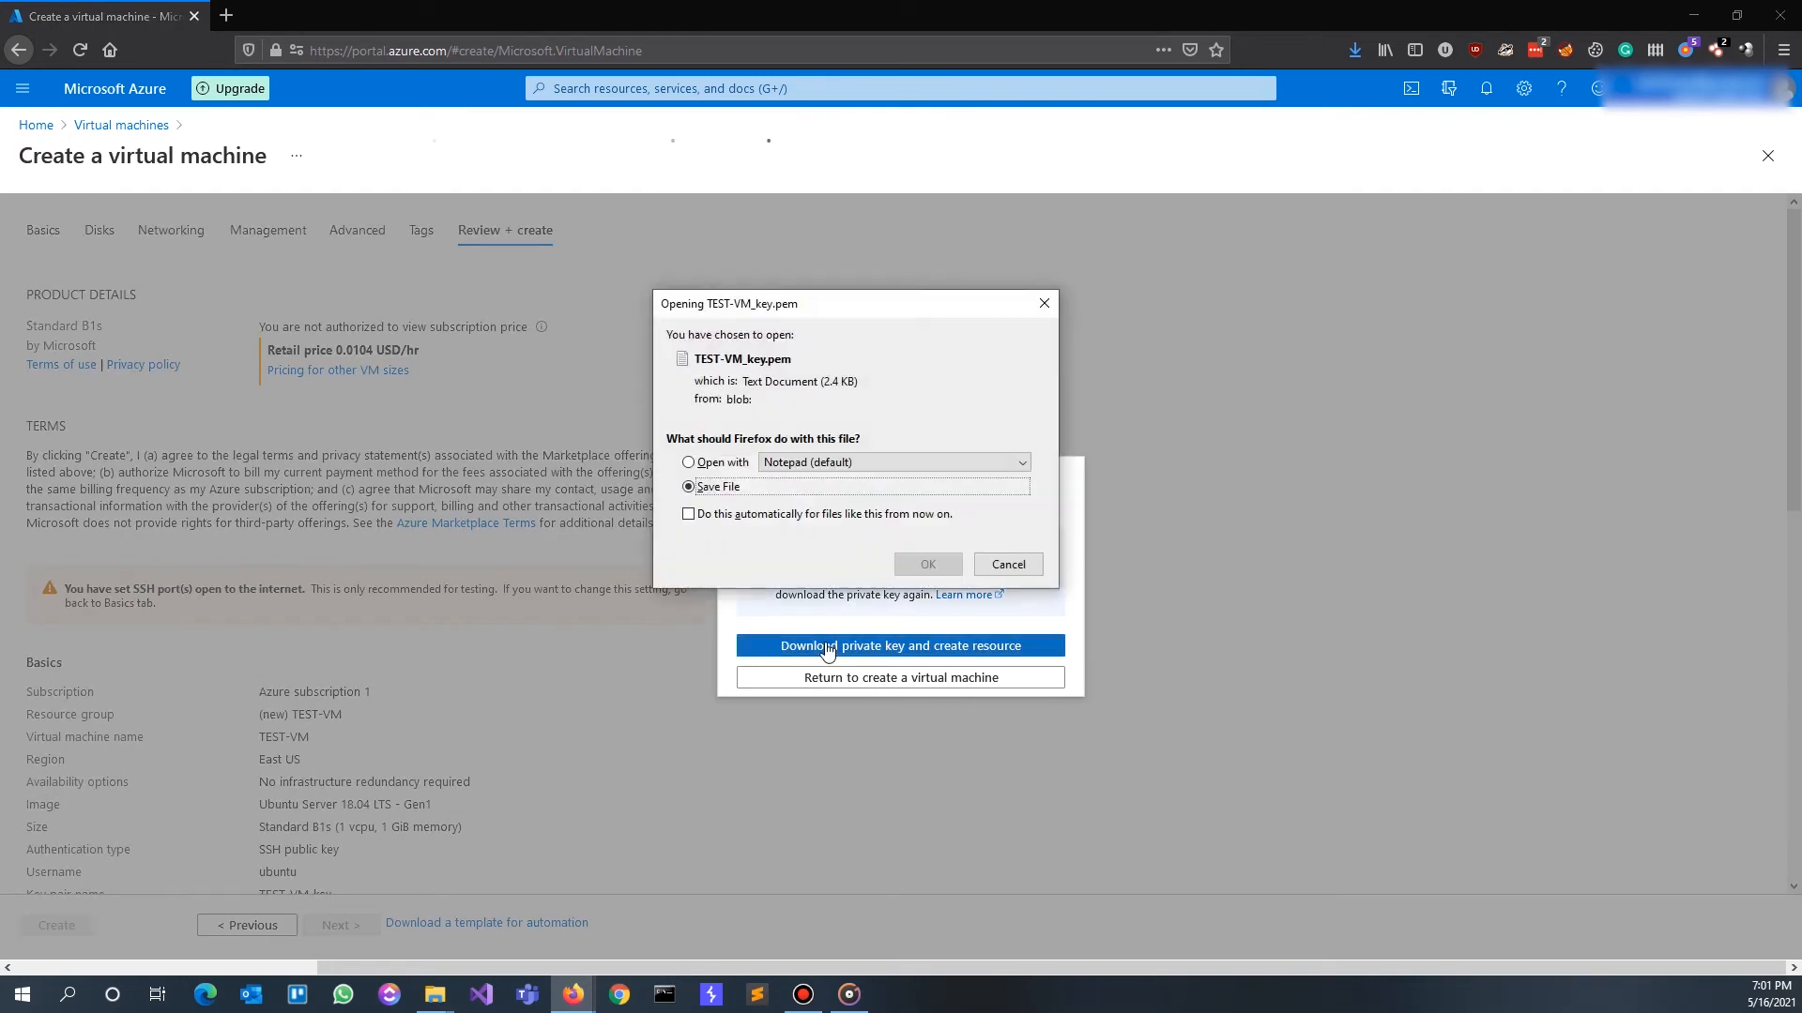
click(927, 564)
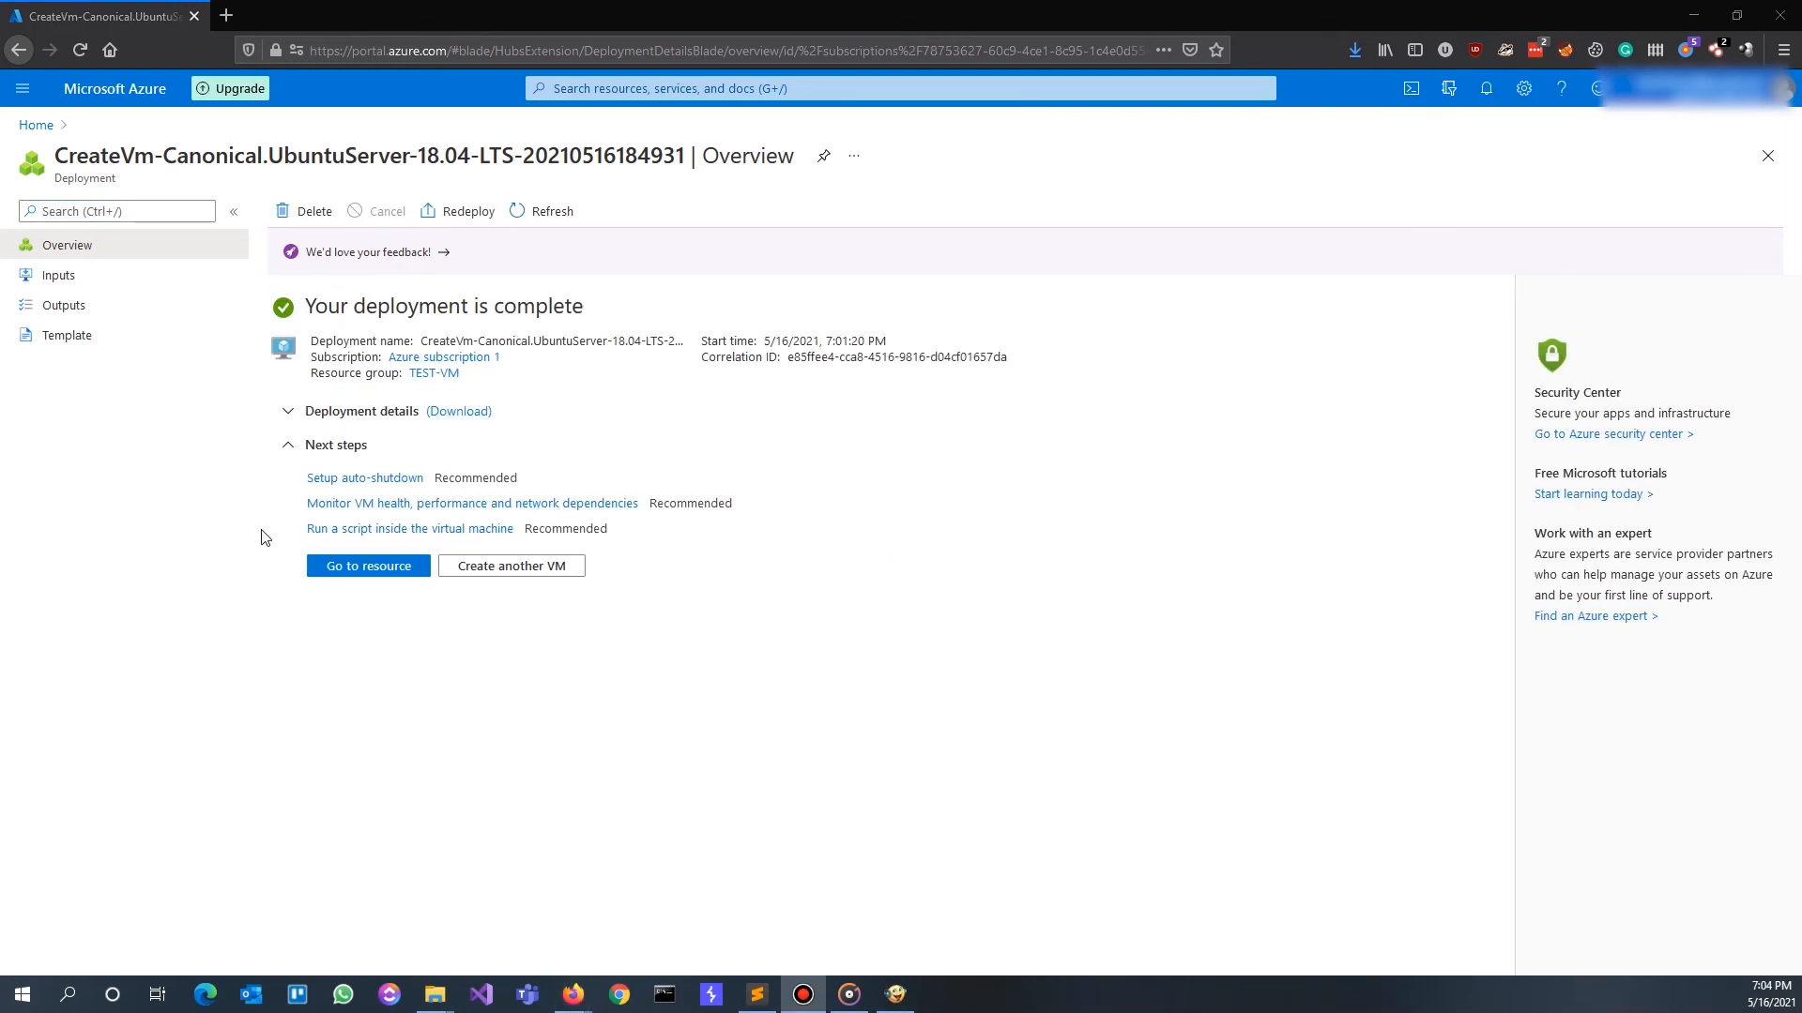
Copy the deployed TEST-VM's public IP address and, in MobaXterm, enter it as the remote host of a new SSH session
click(374, 571)
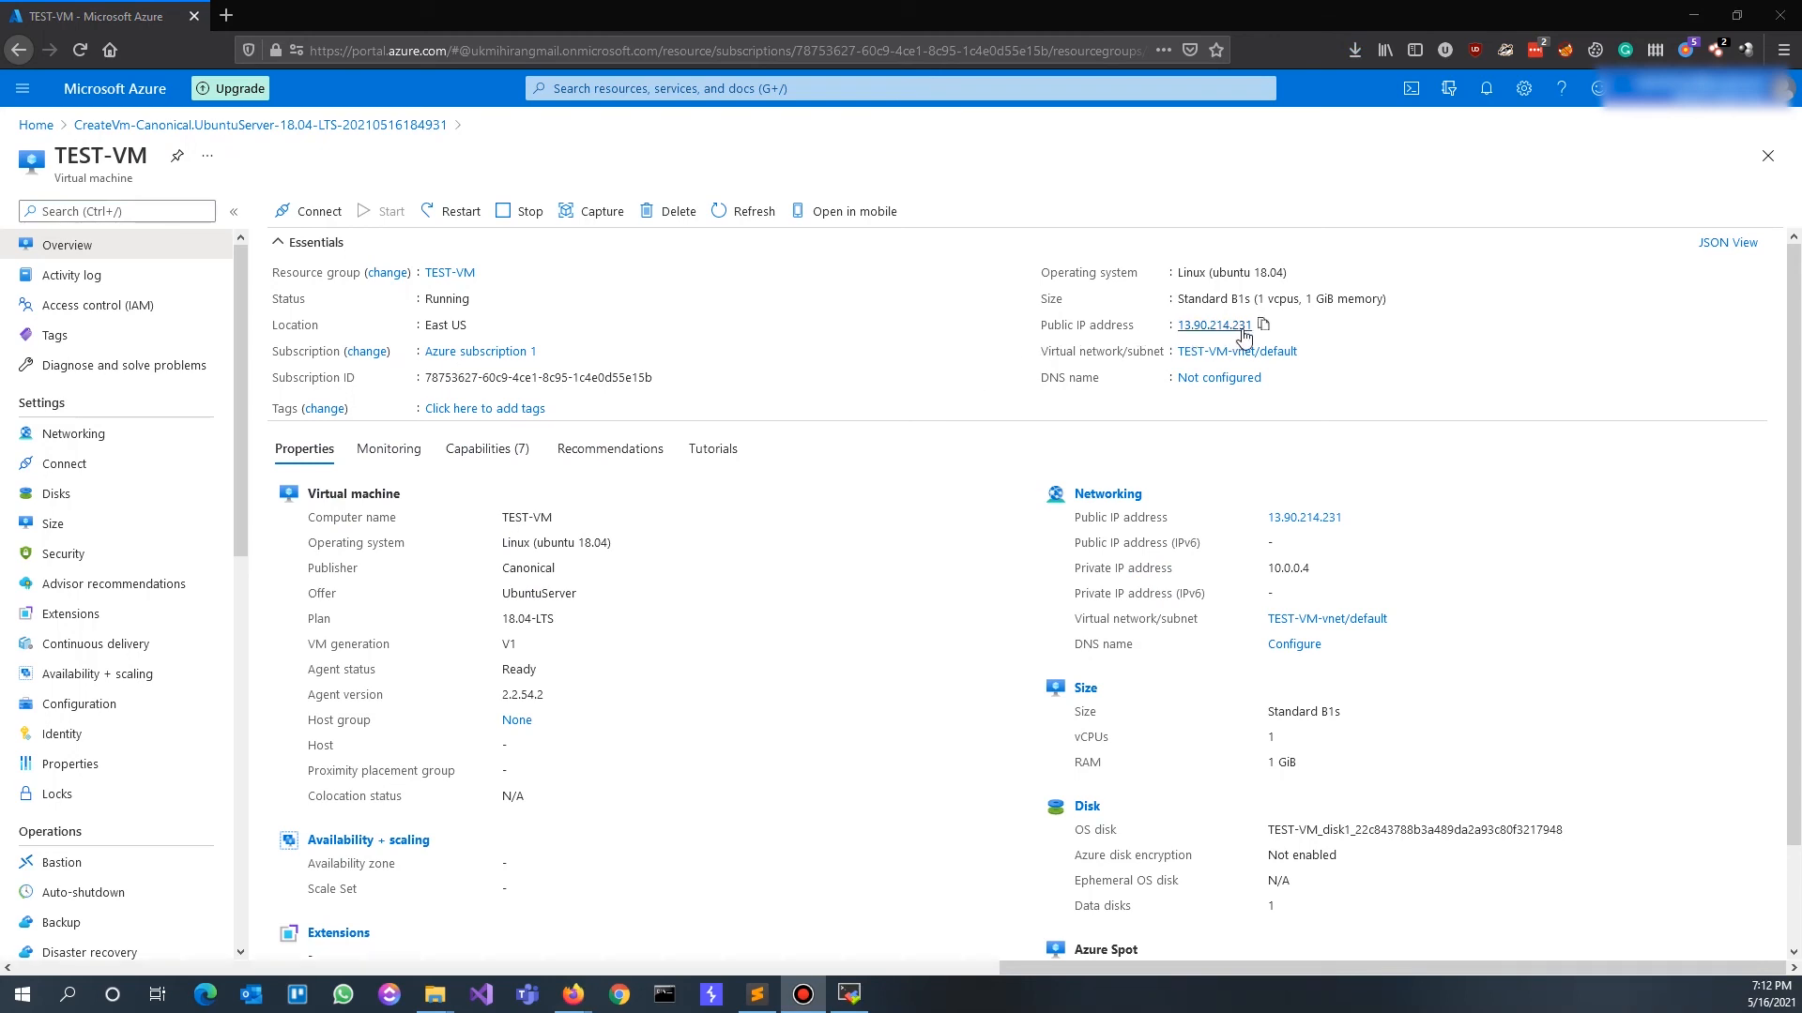
click(1264, 325)
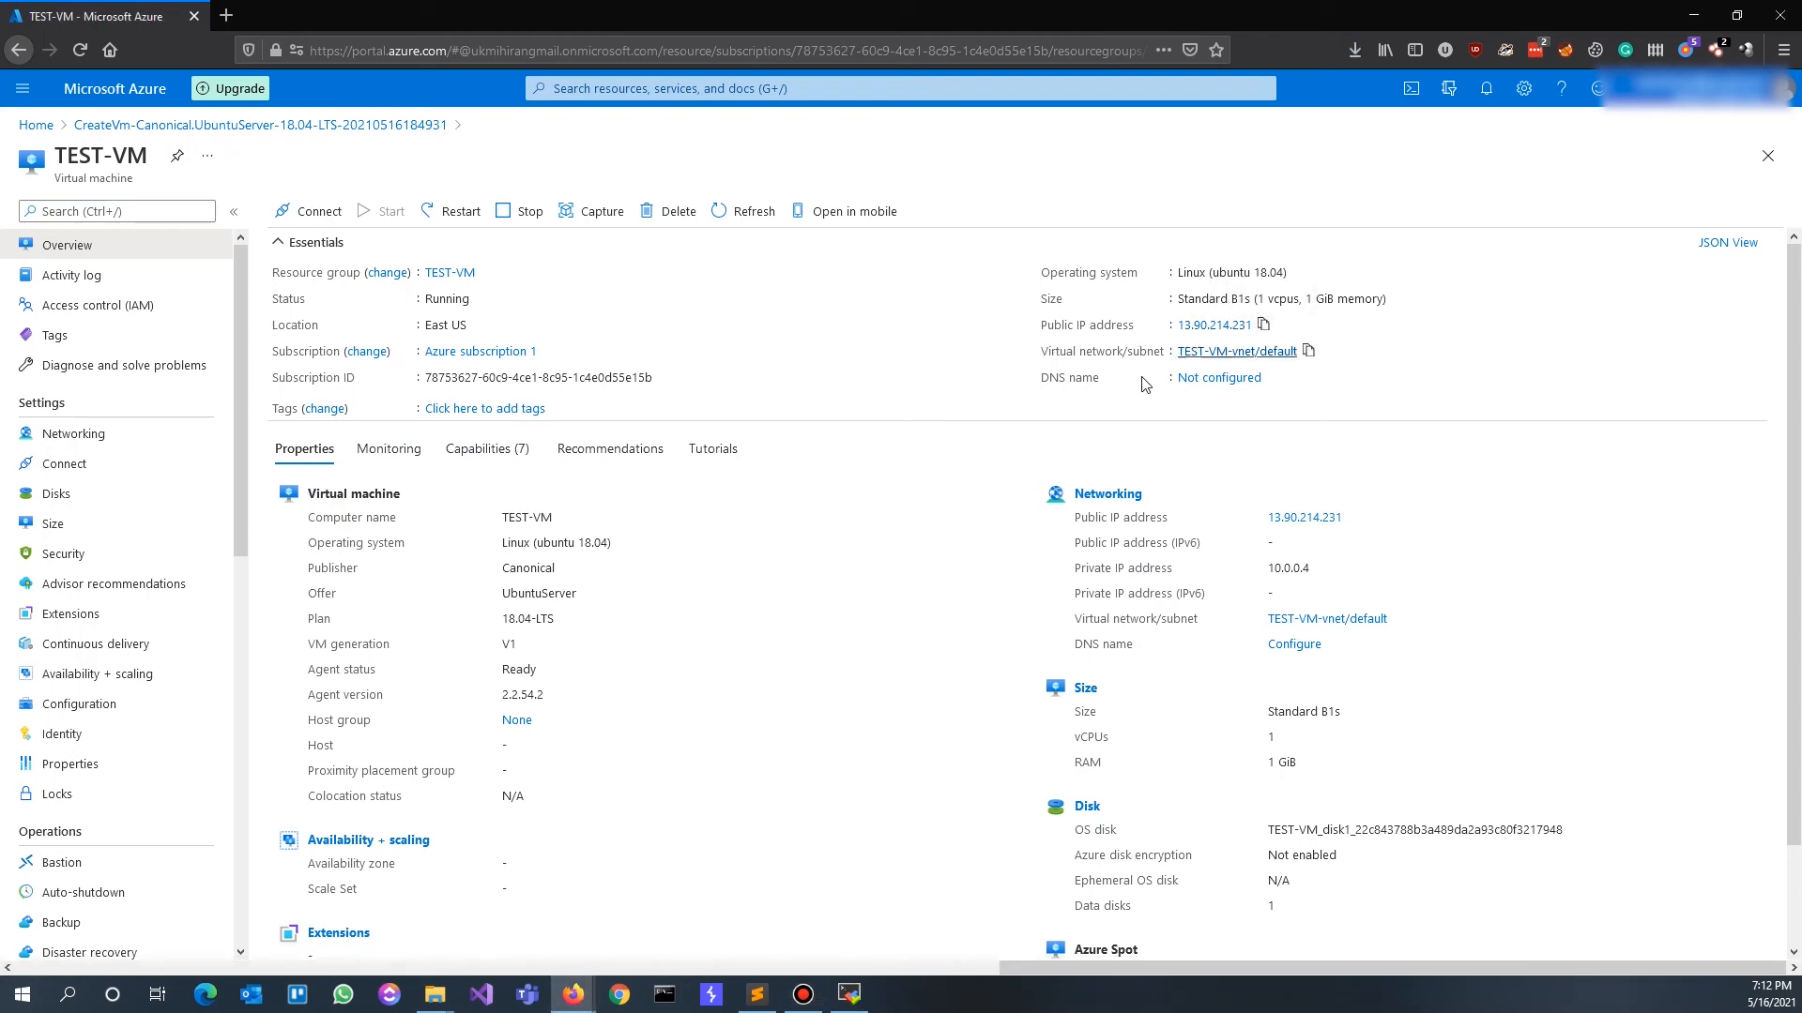
click(860, 993)
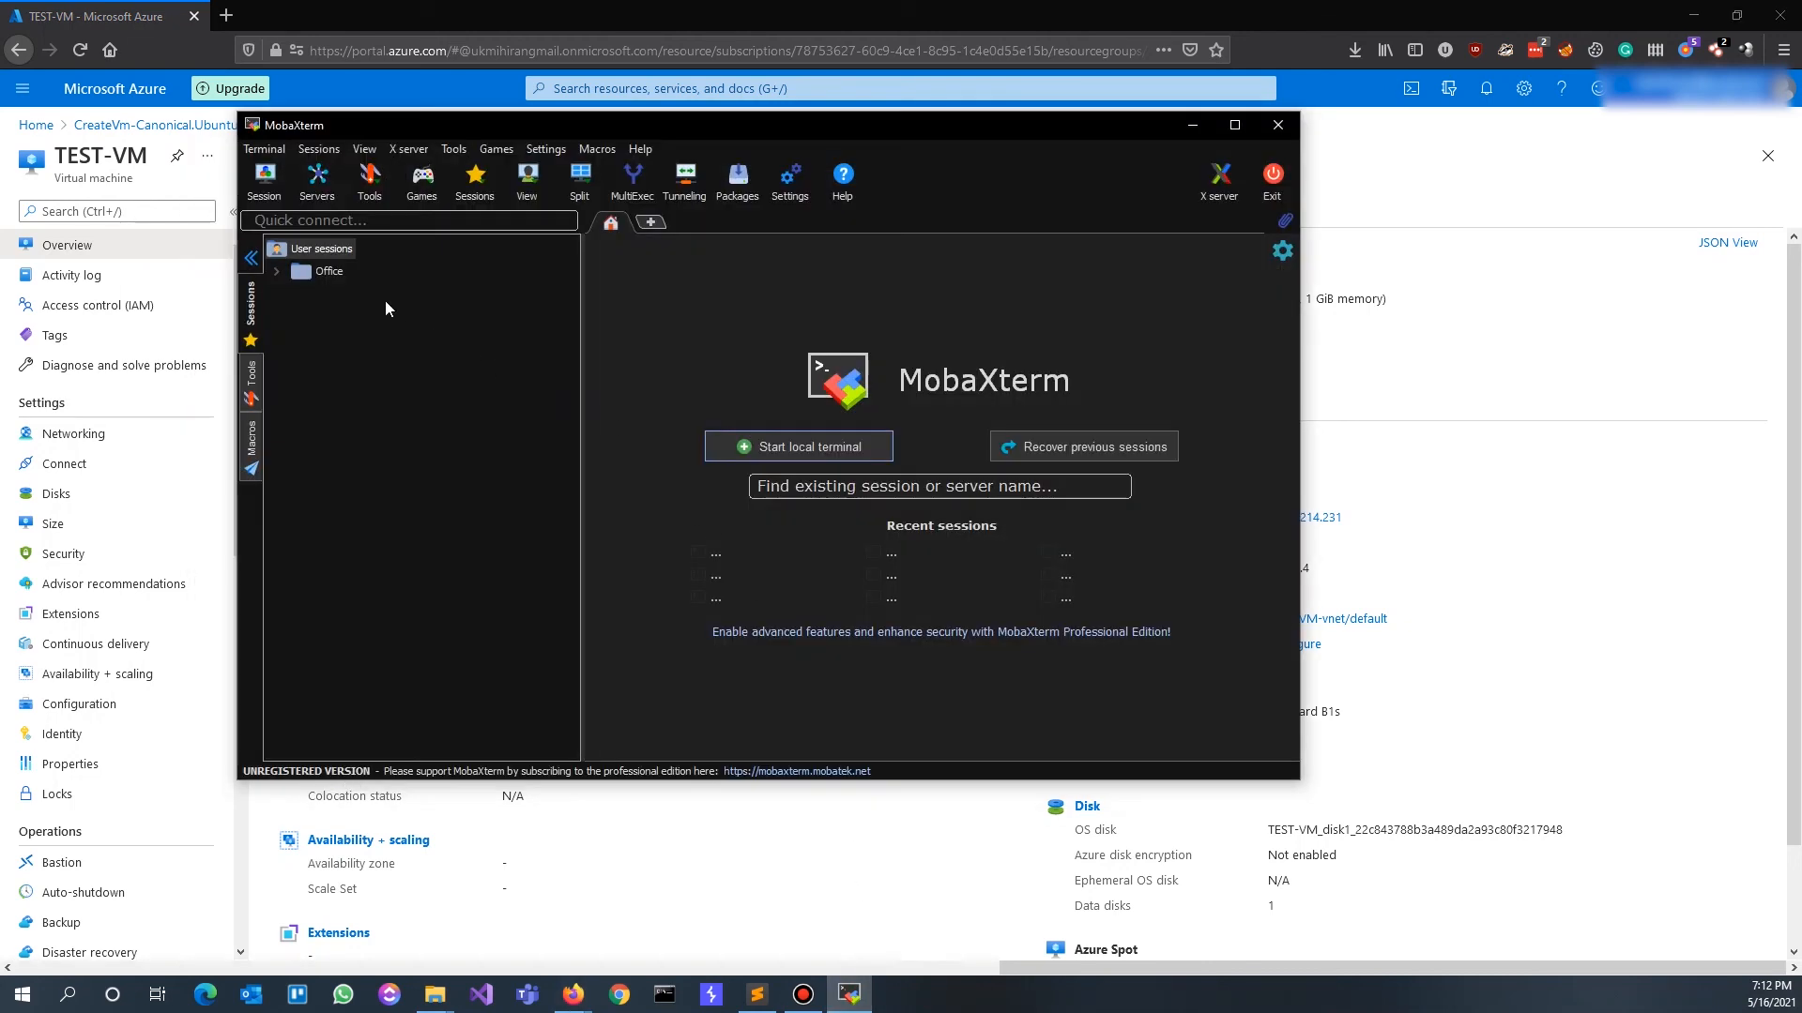
click(263, 179)
click(525, 293)
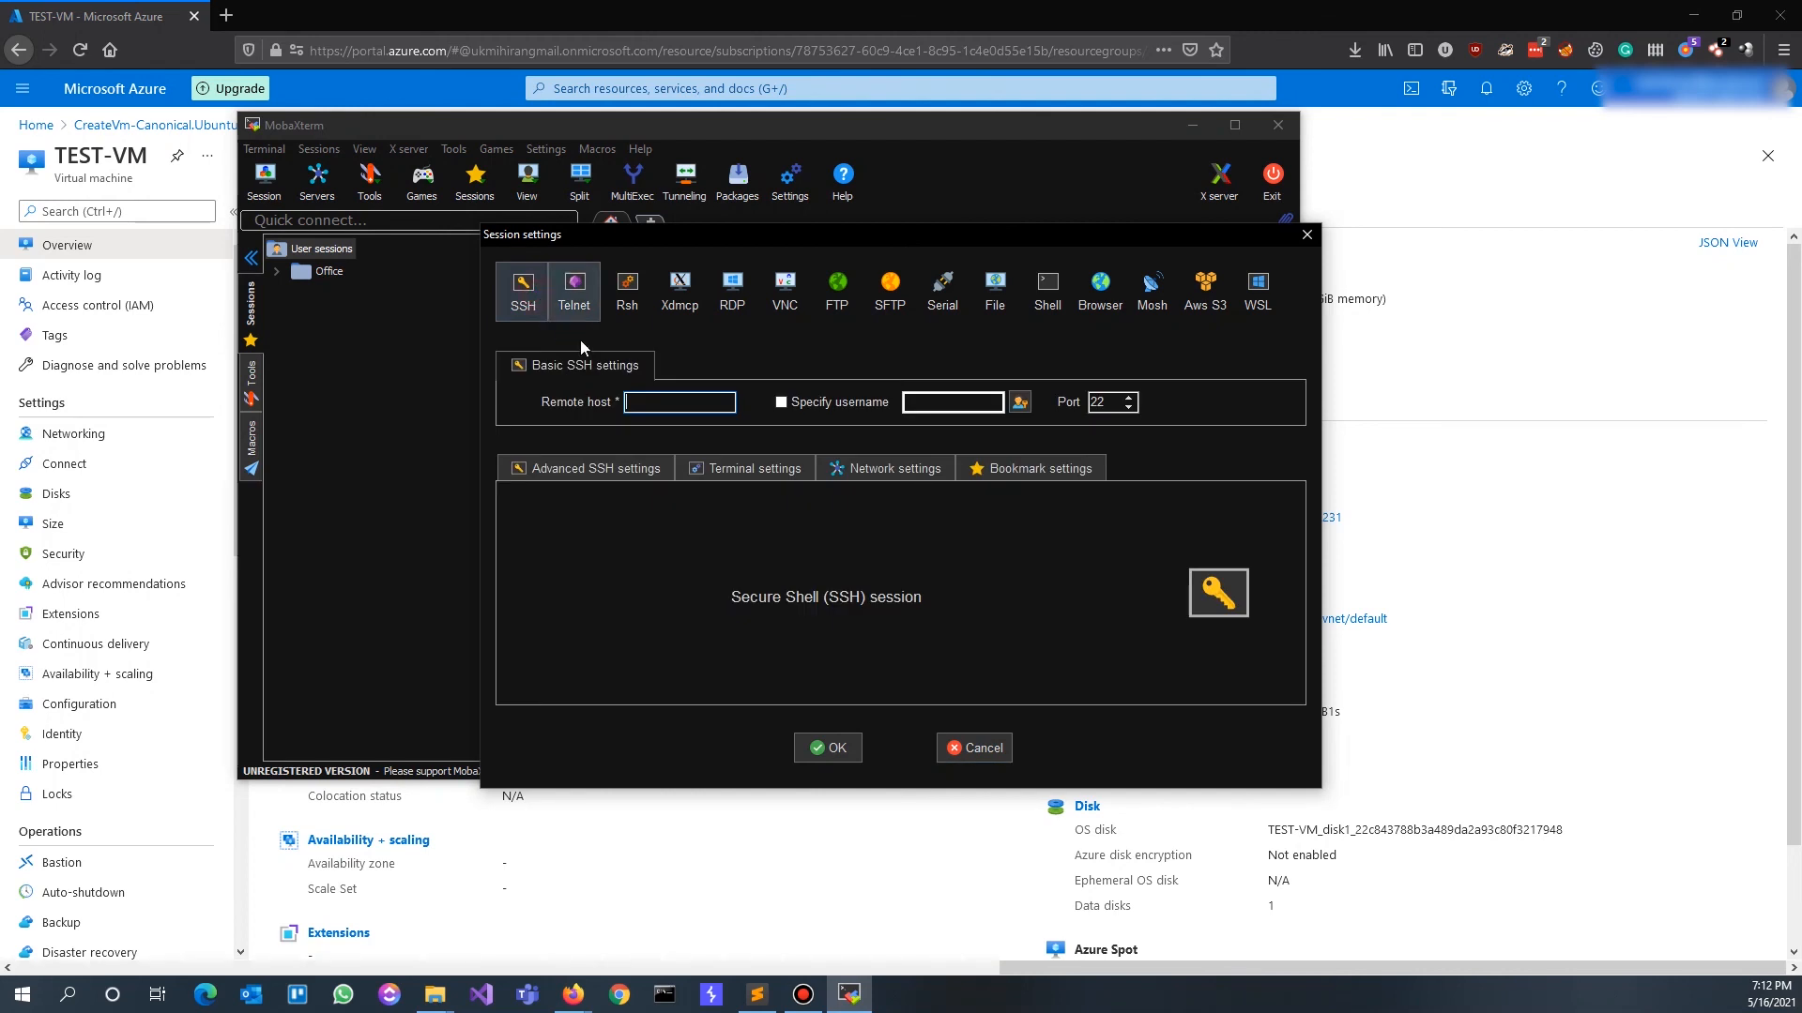
key(ctrl+v)
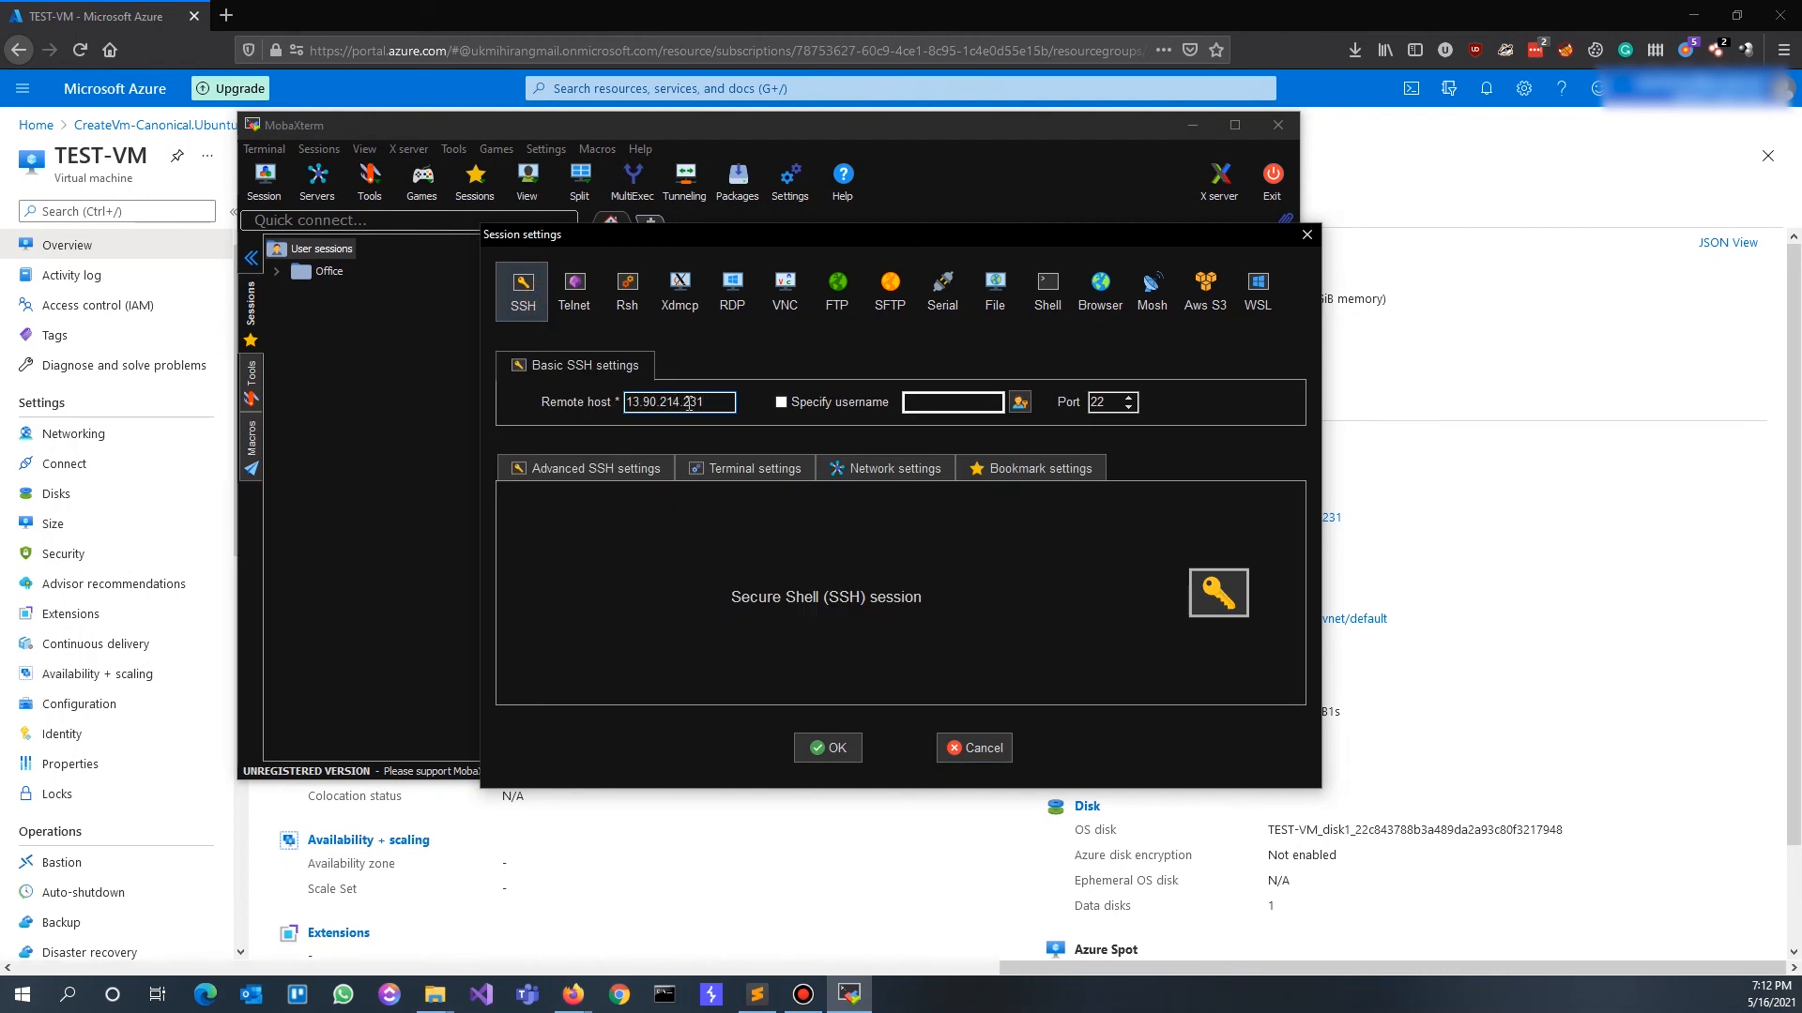
Set the SSH session to use the private key TEST-VM_key.pem from the Downloads folder and start the connection
click(621, 471)
click(644, 636)
click(880, 638)
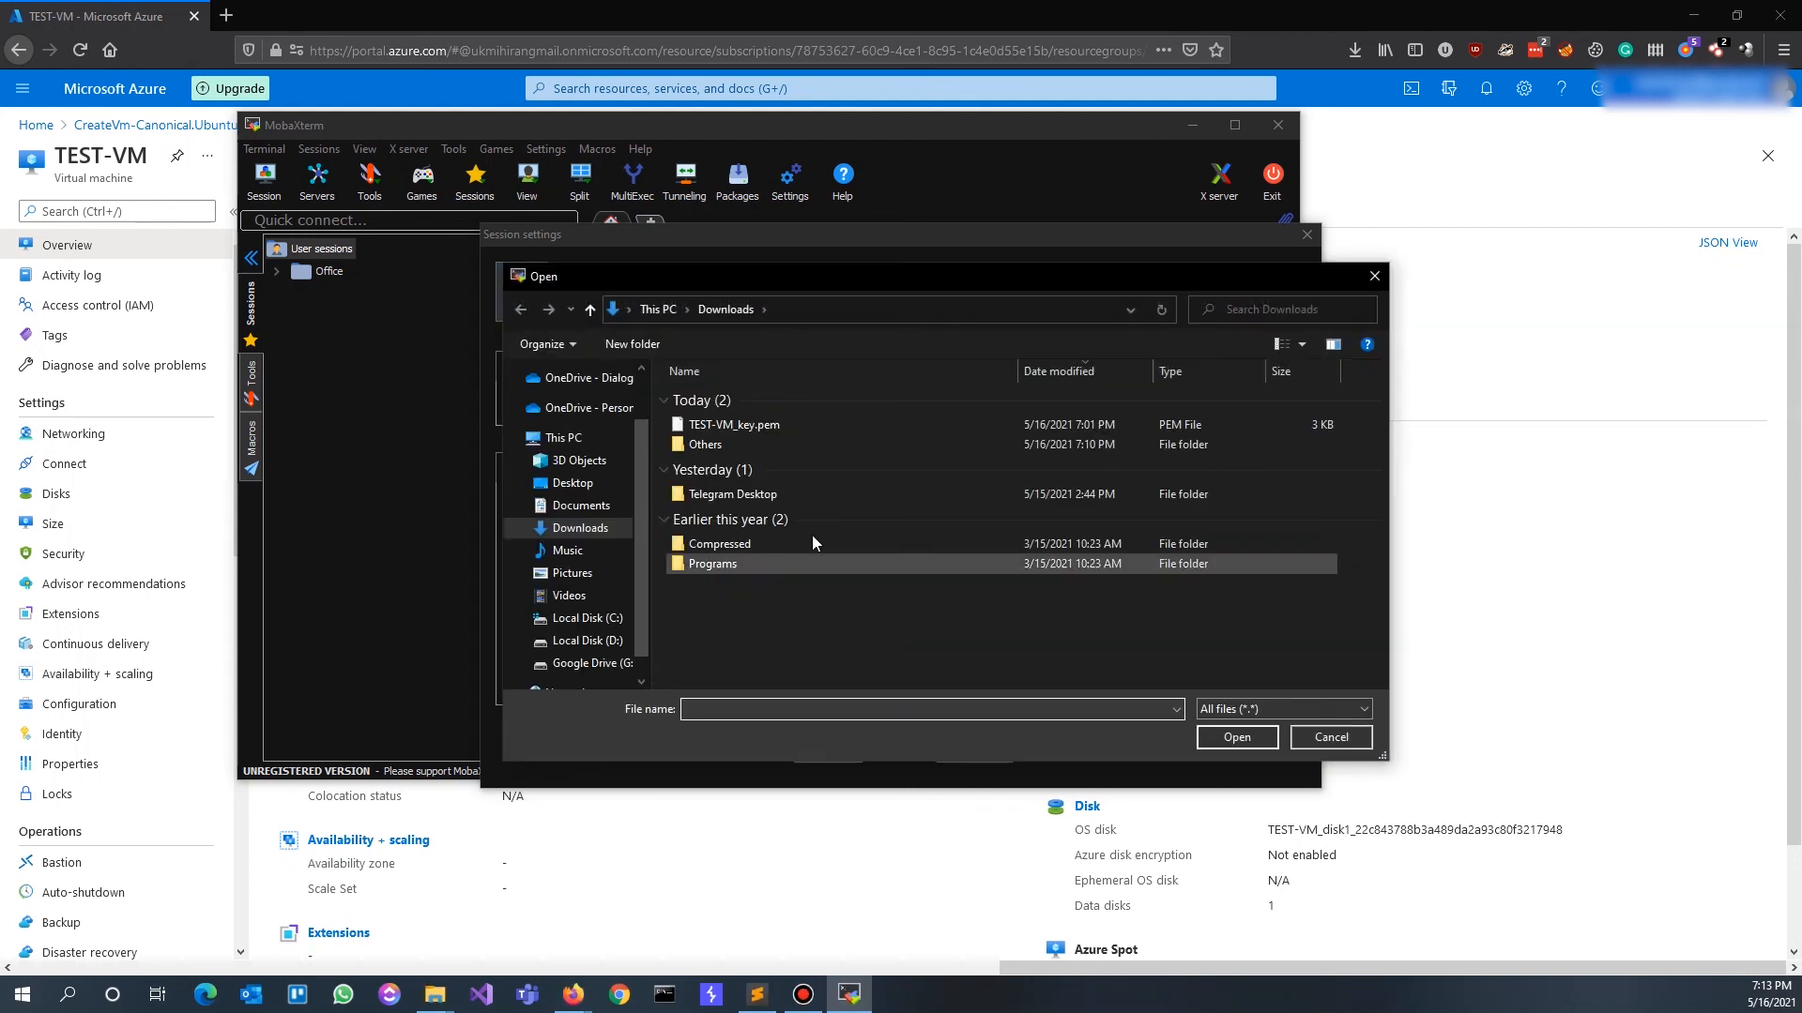
click(749, 428)
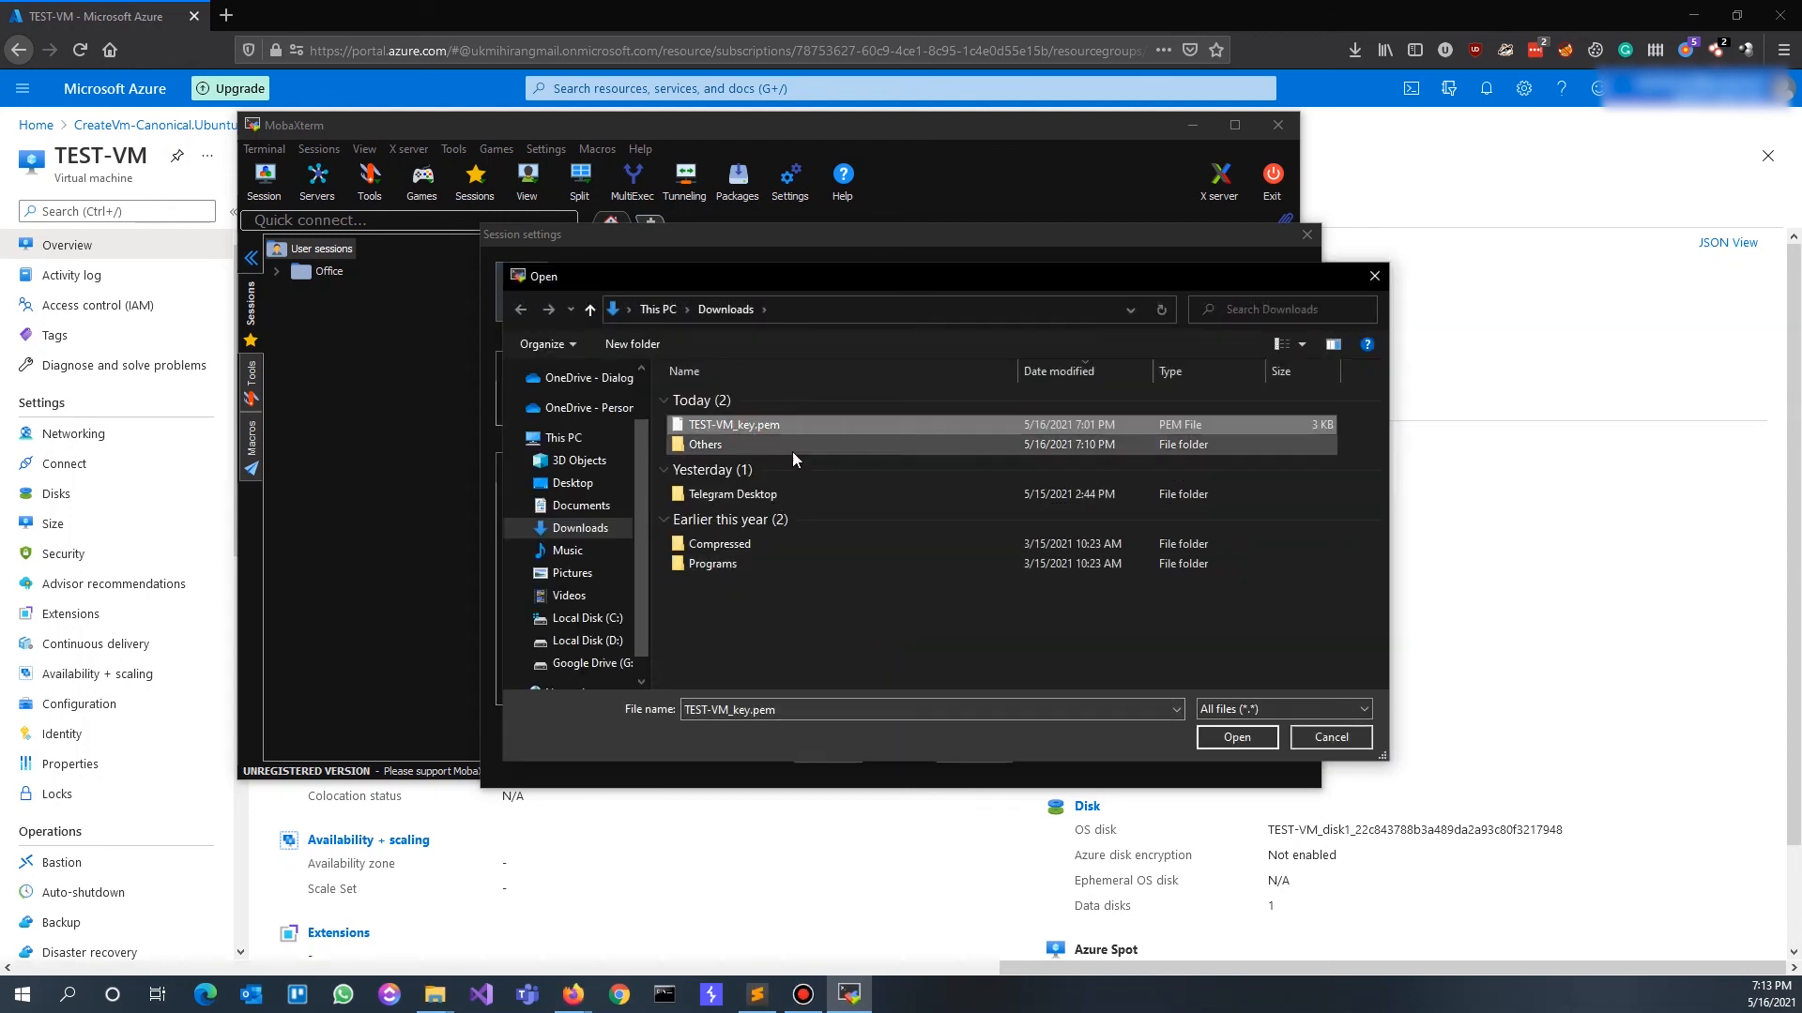
click(1237, 737)
click(838, 746)
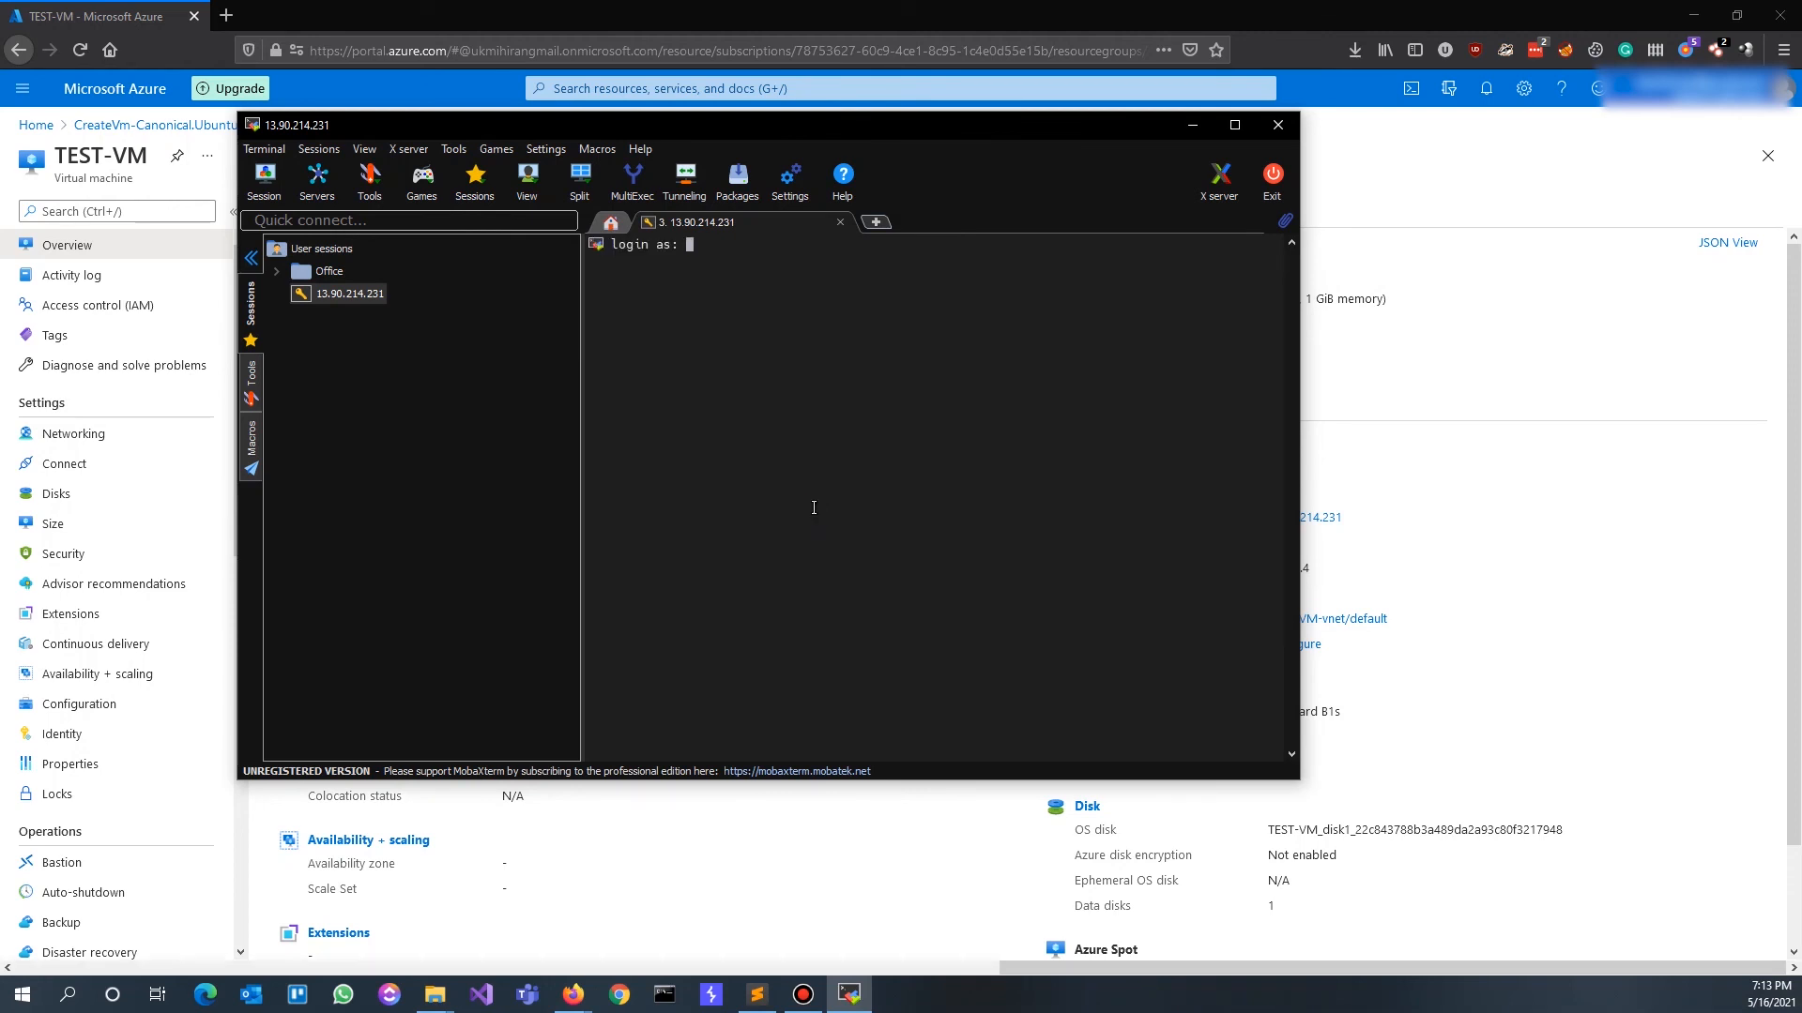
Log in to the remote machine as ubuntu and clear the terminal screen
text(ubuntu)
key(Return)
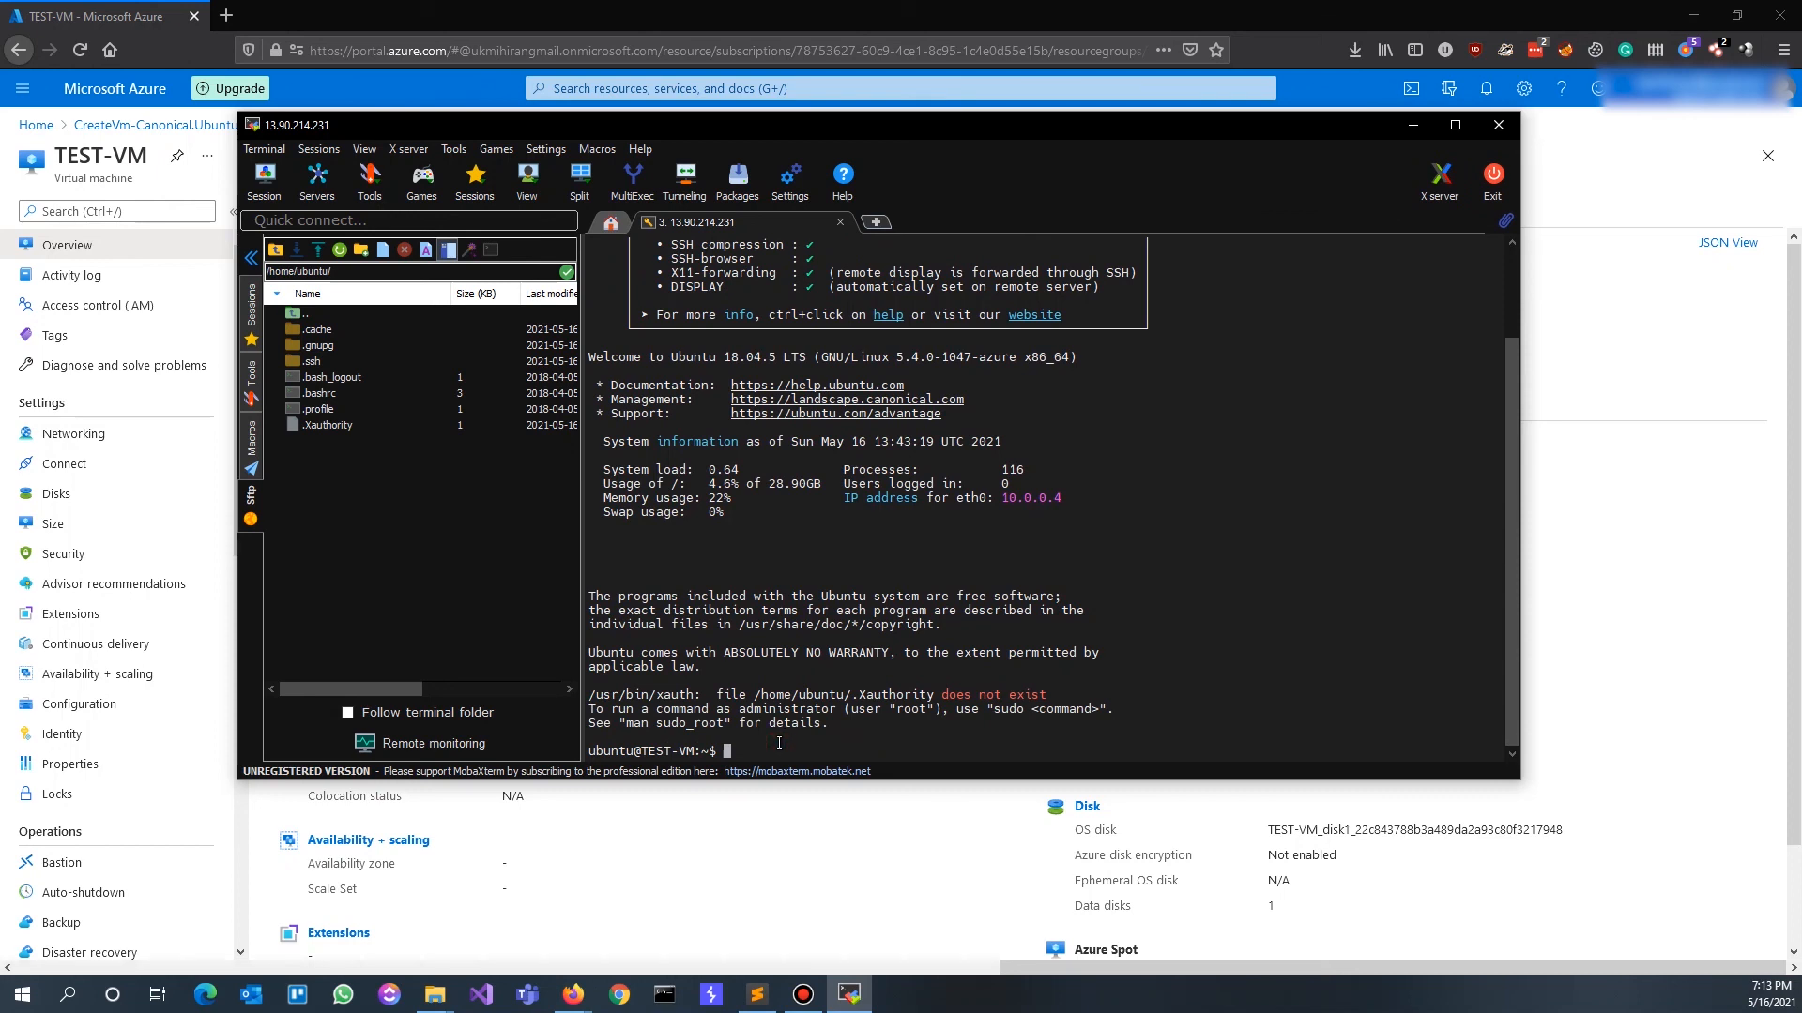
key(ctrl+l)
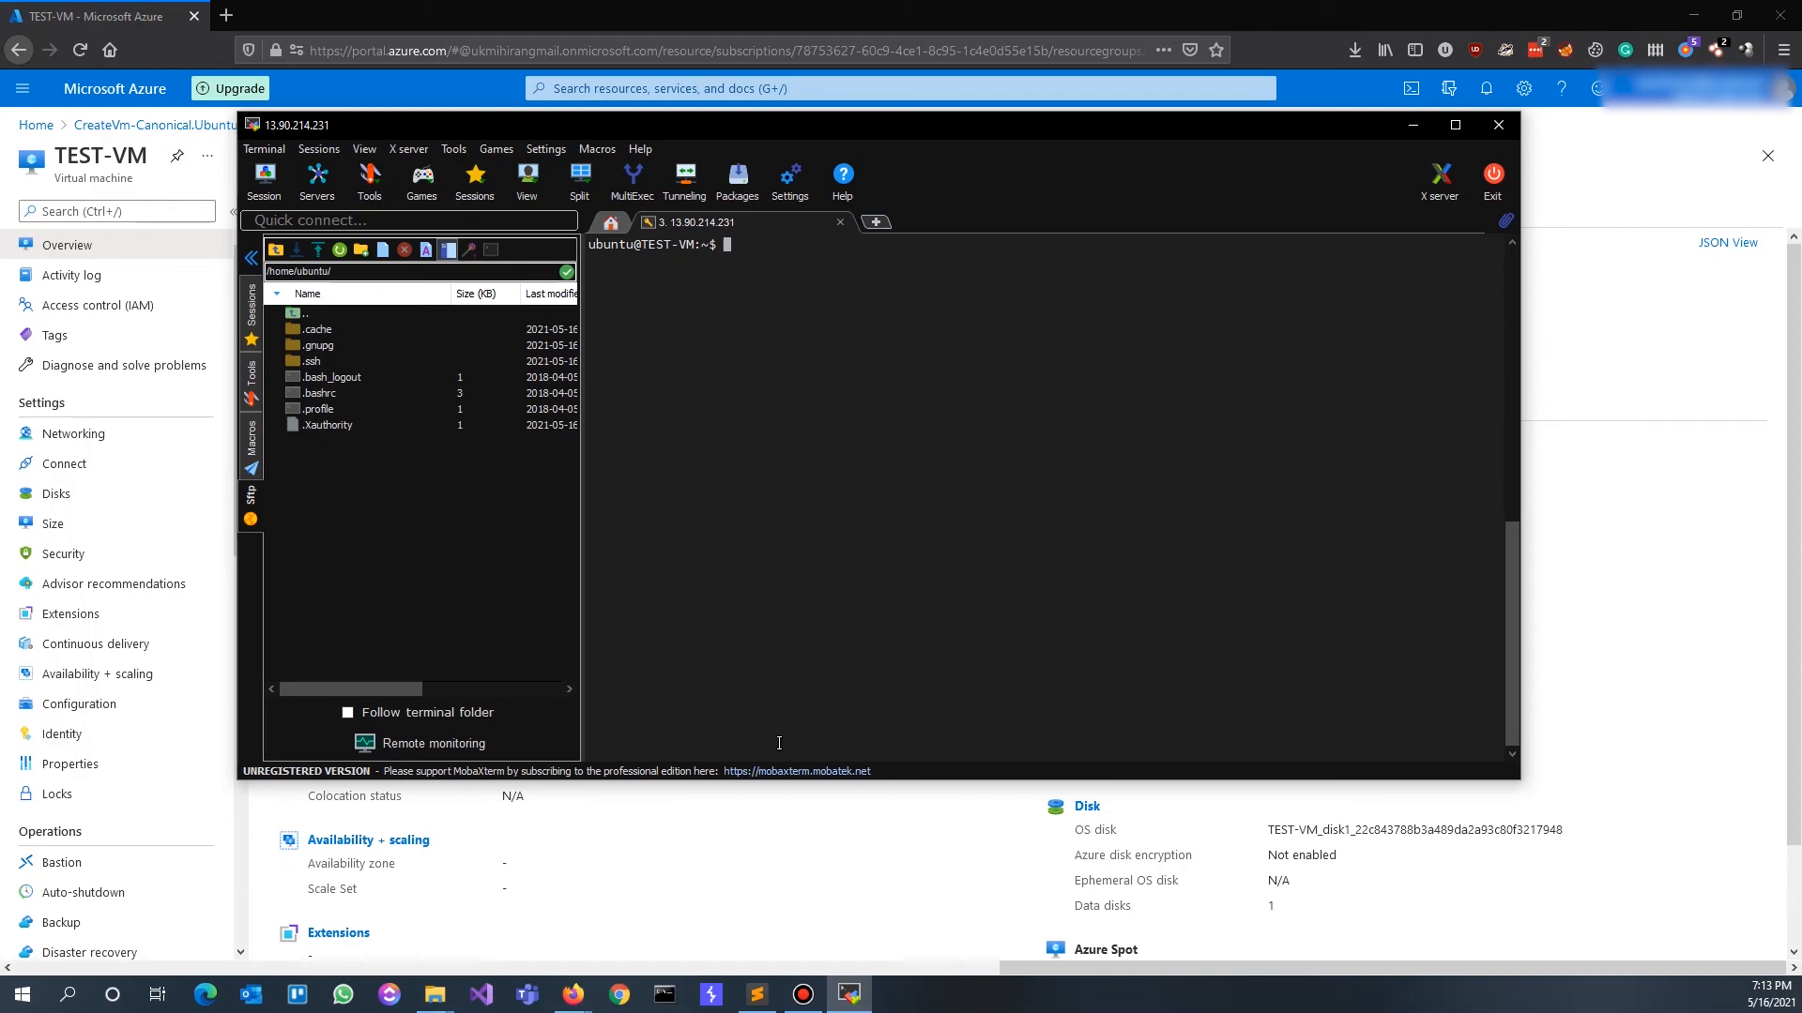